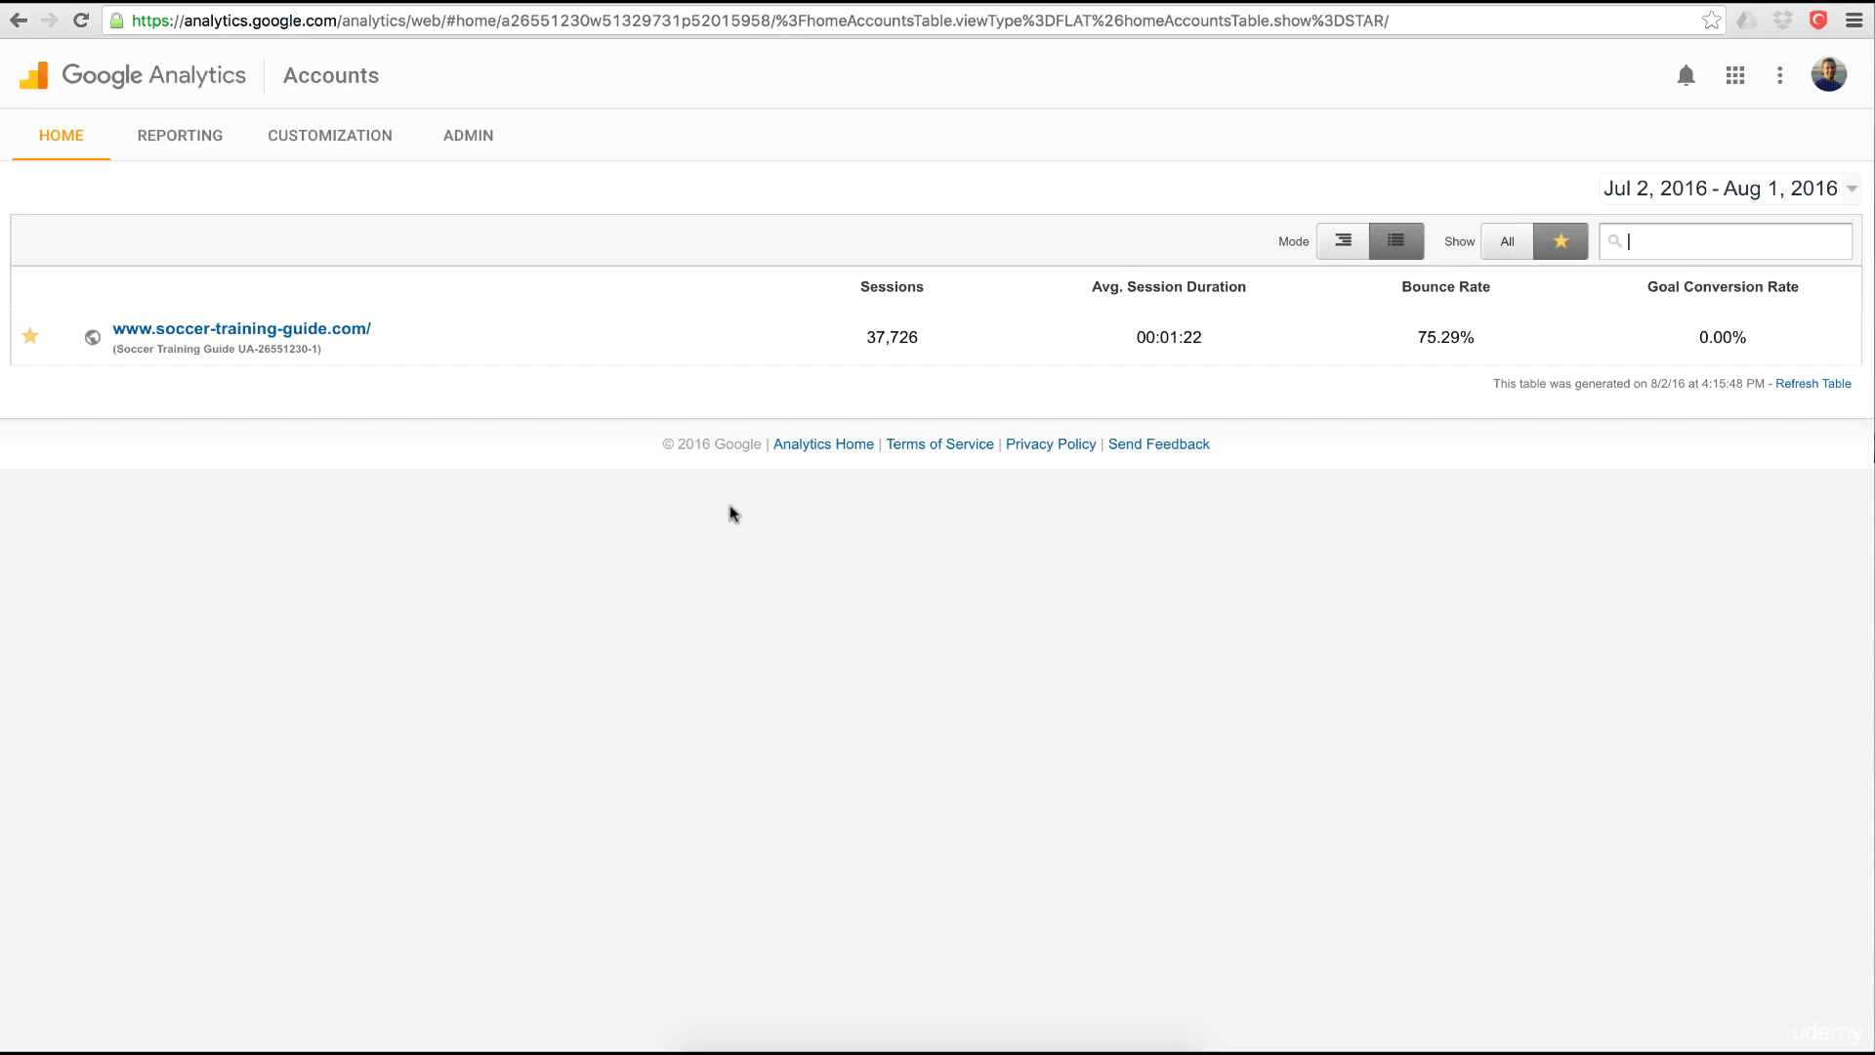
# Step: Enable the Technical support and both Account specialists data sharing options in the Soccer Training Guide account settings and save them
pyautogui.click(480, 137)
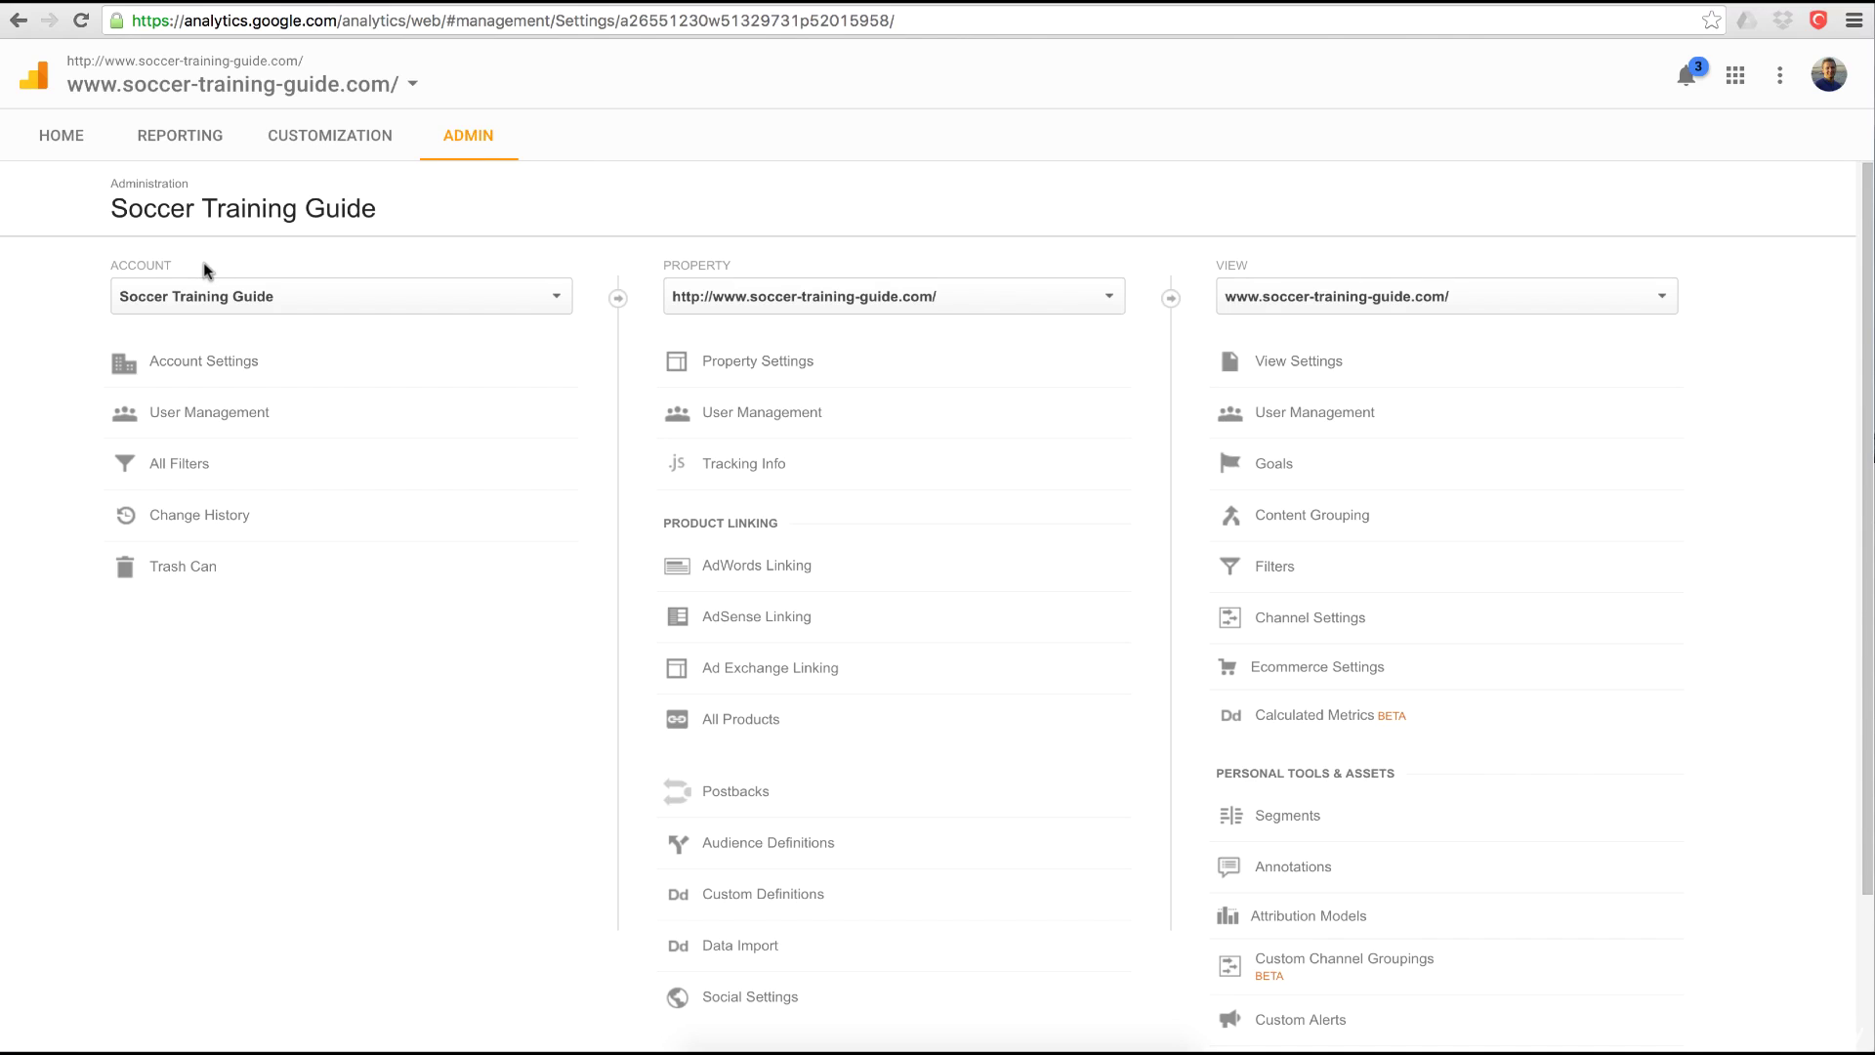
pyautogui.click(179, 363)
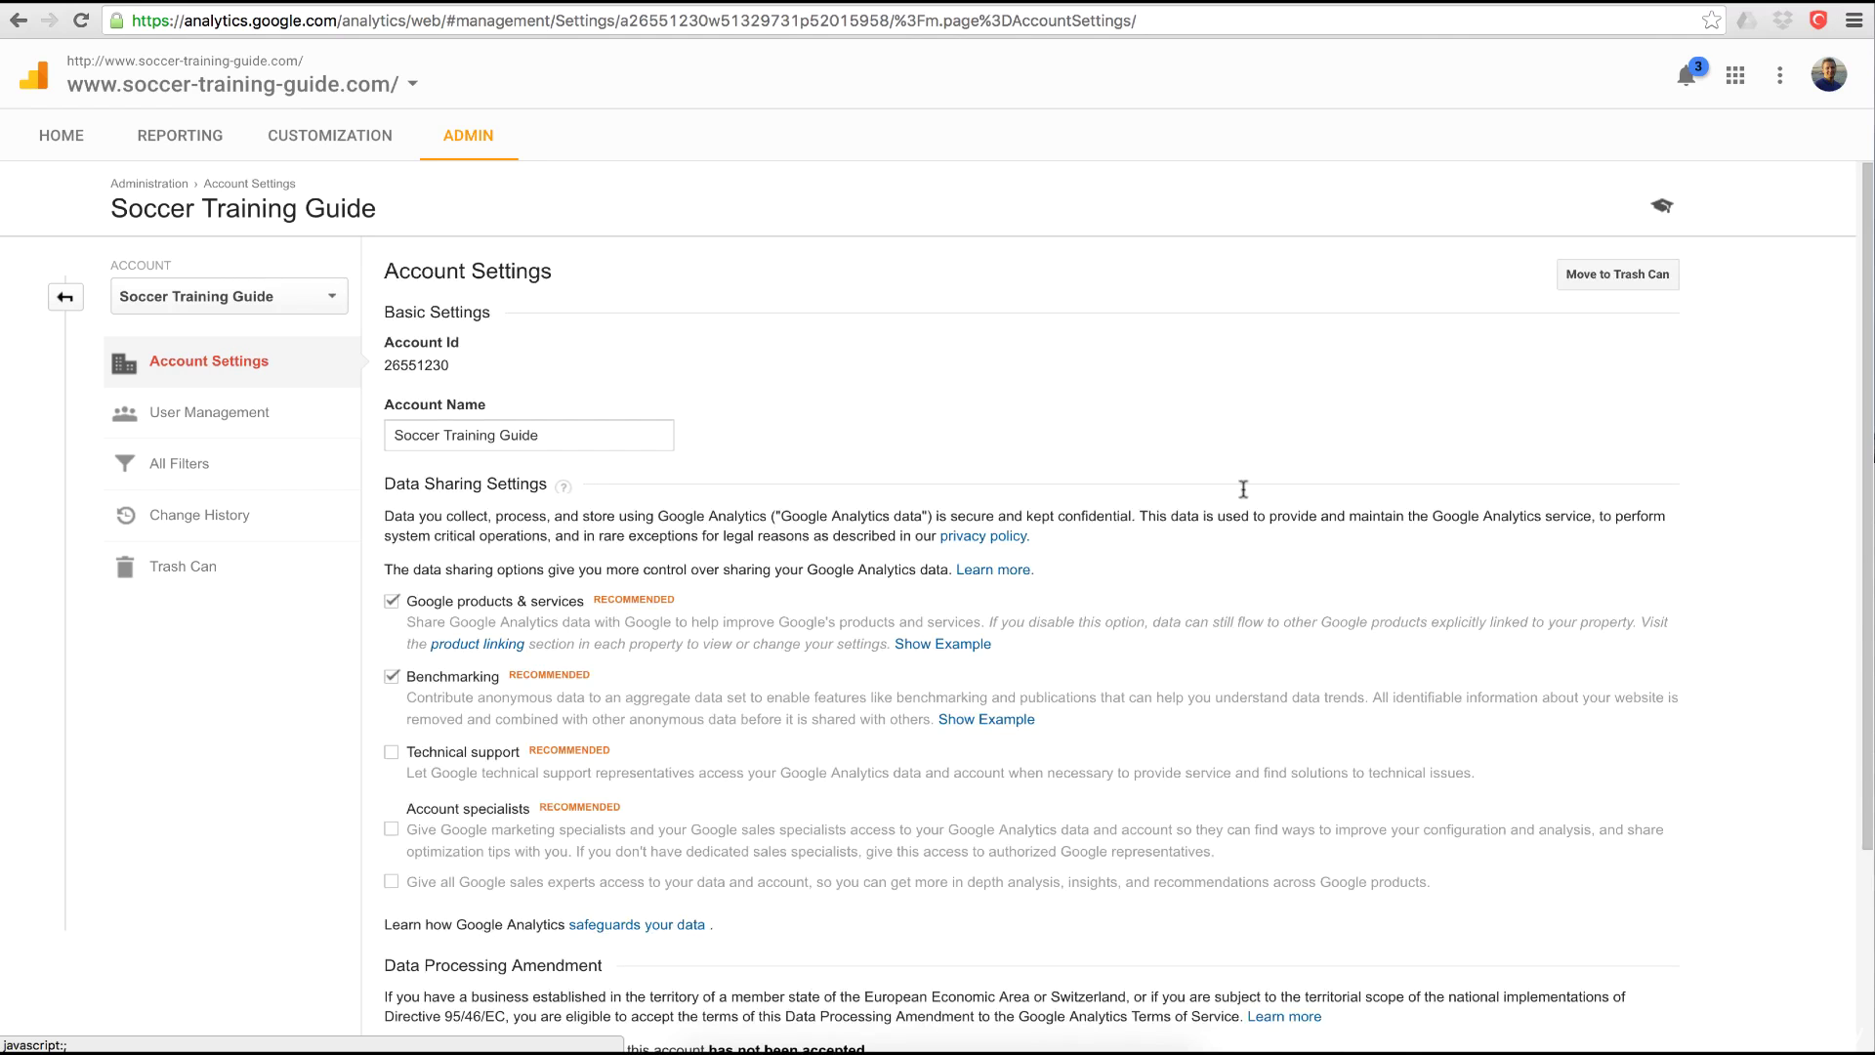
pyautogui.moveTo(1868, 481); pyautogui.dragTo(1868, 538)
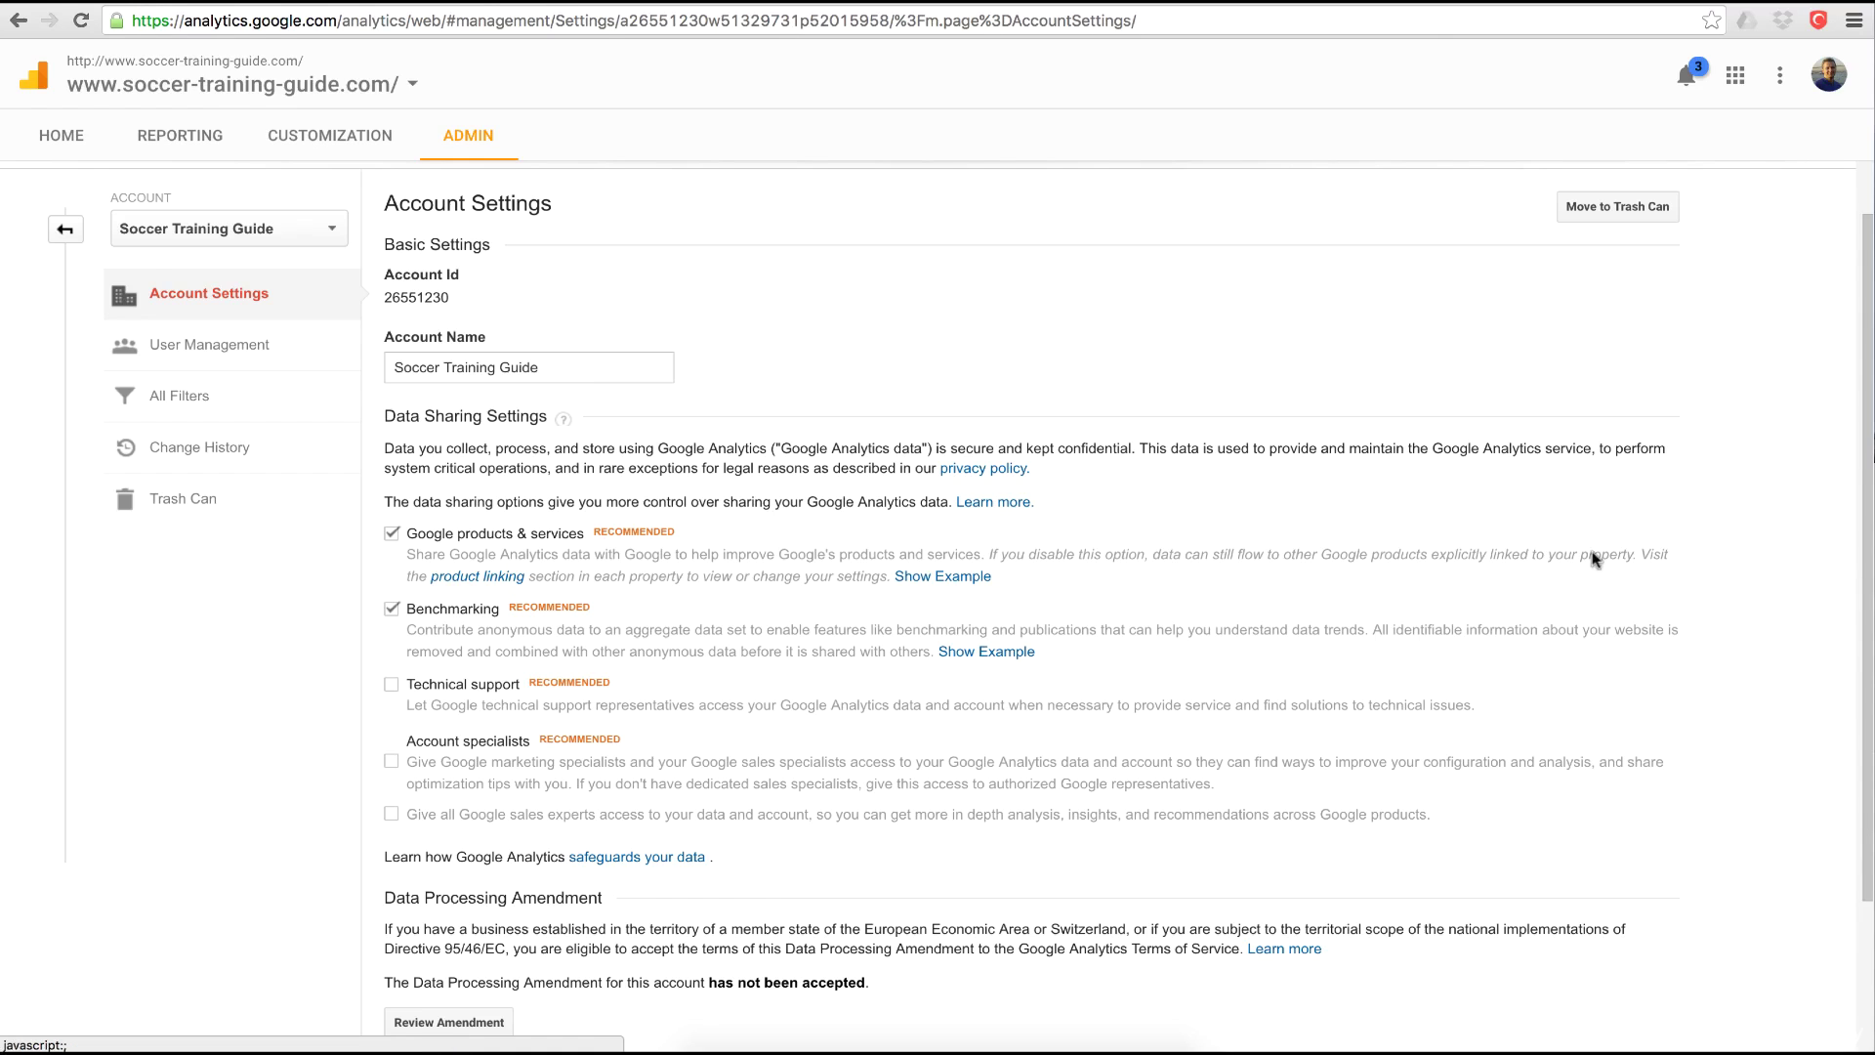
pyautogui.scroll(-3, 1867, 617)
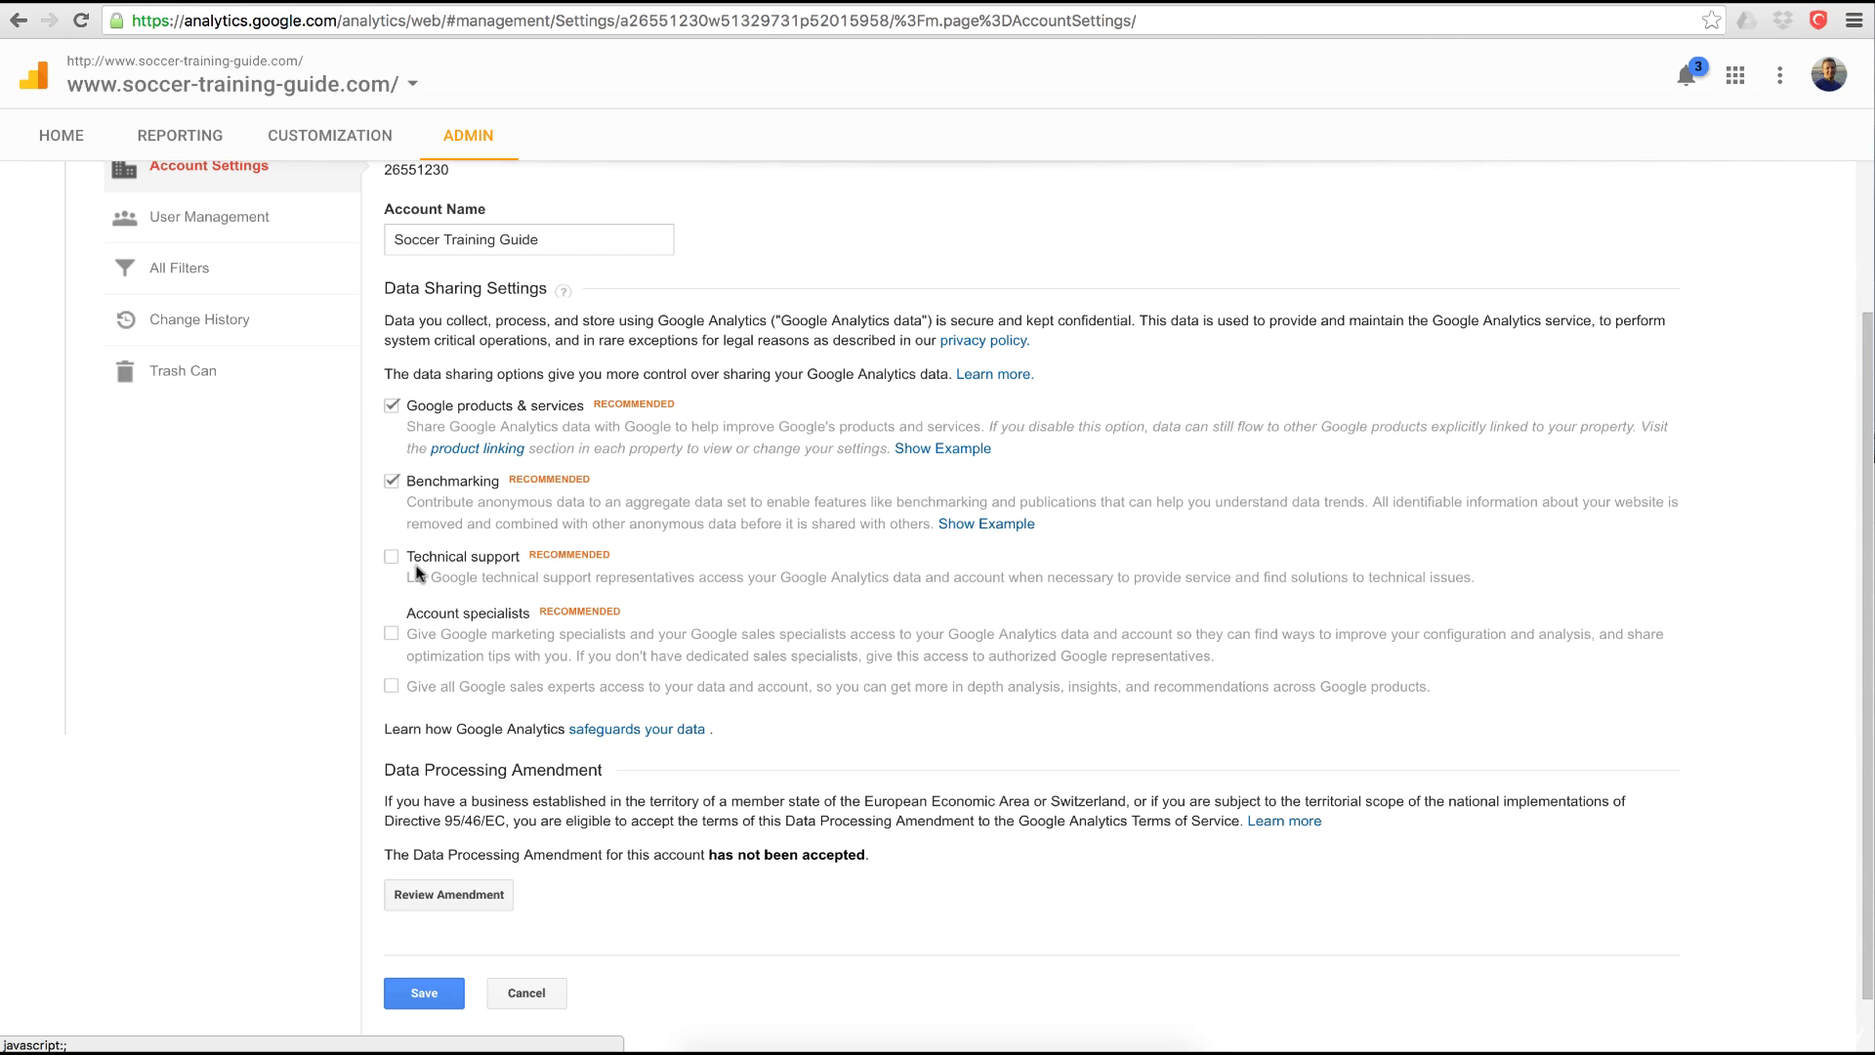
pyautogui.click(392, 557)
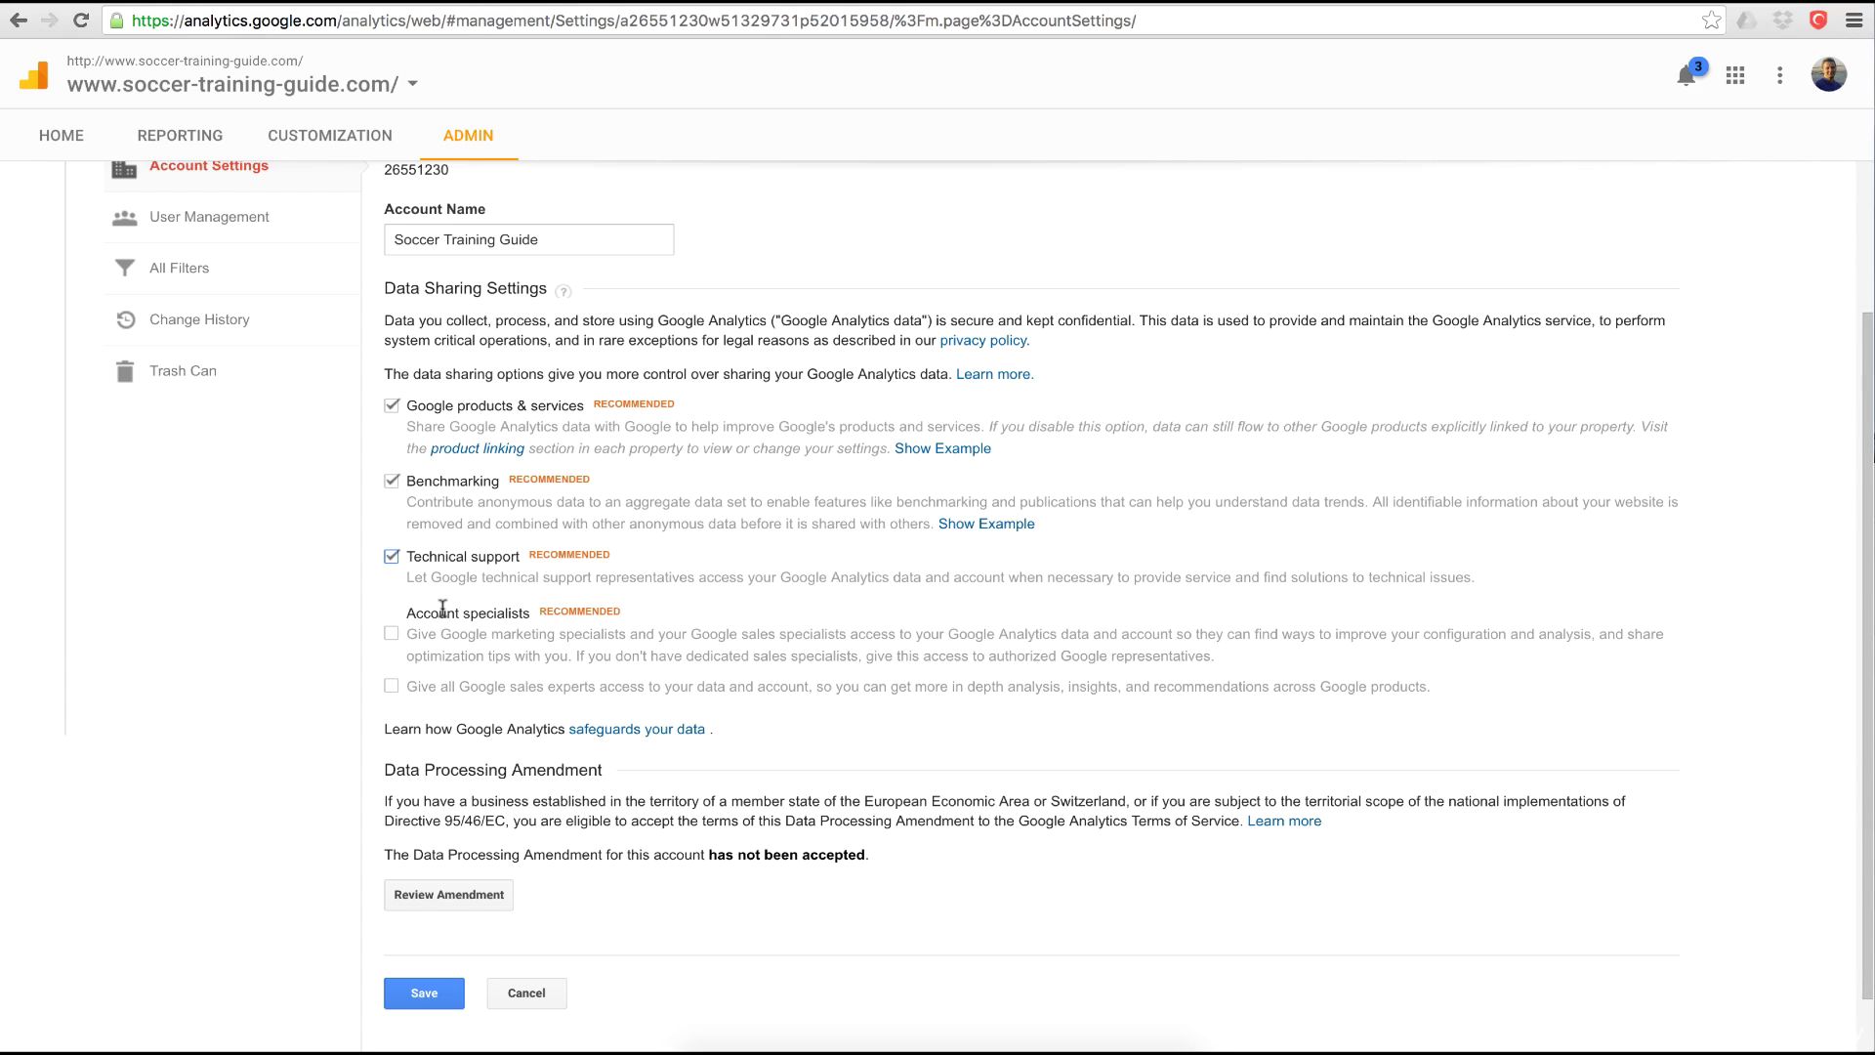
pyautogui.click(390, 633)
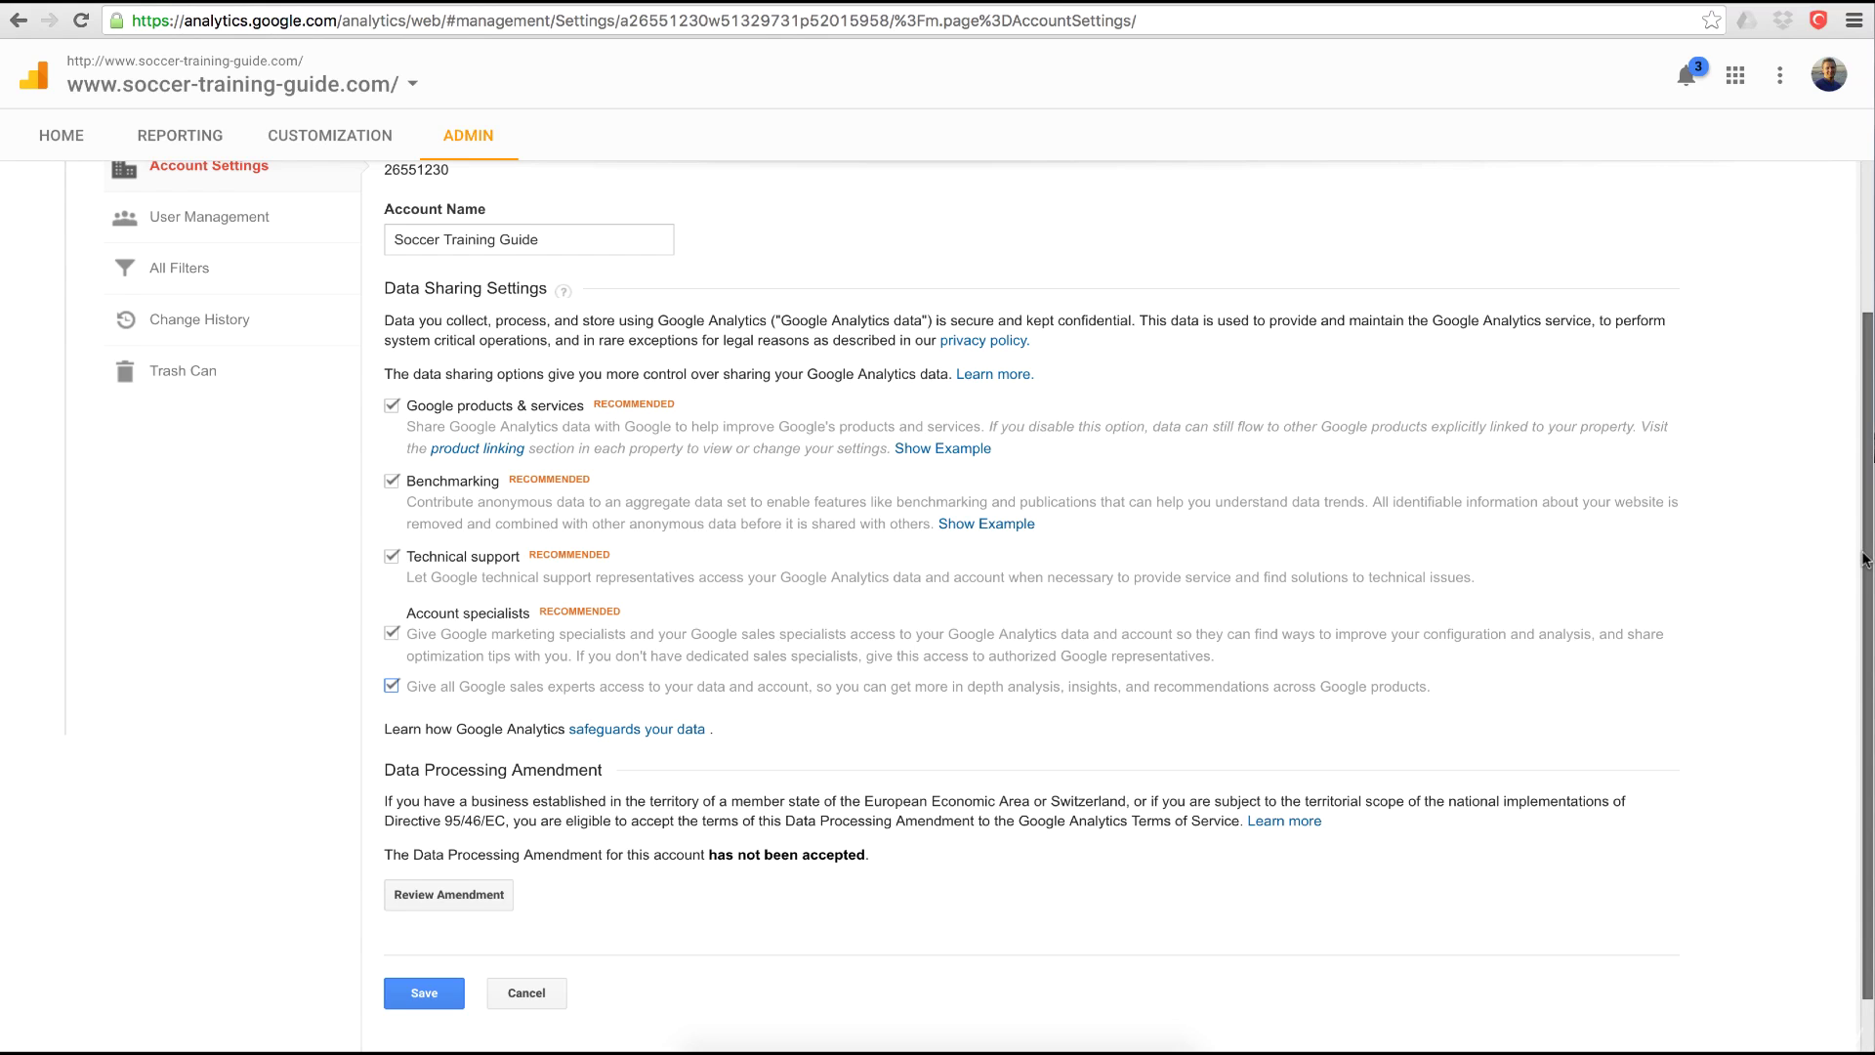
pyautogui.moveTo(1865, 560); pyautogui.dragTo(1865, 594)
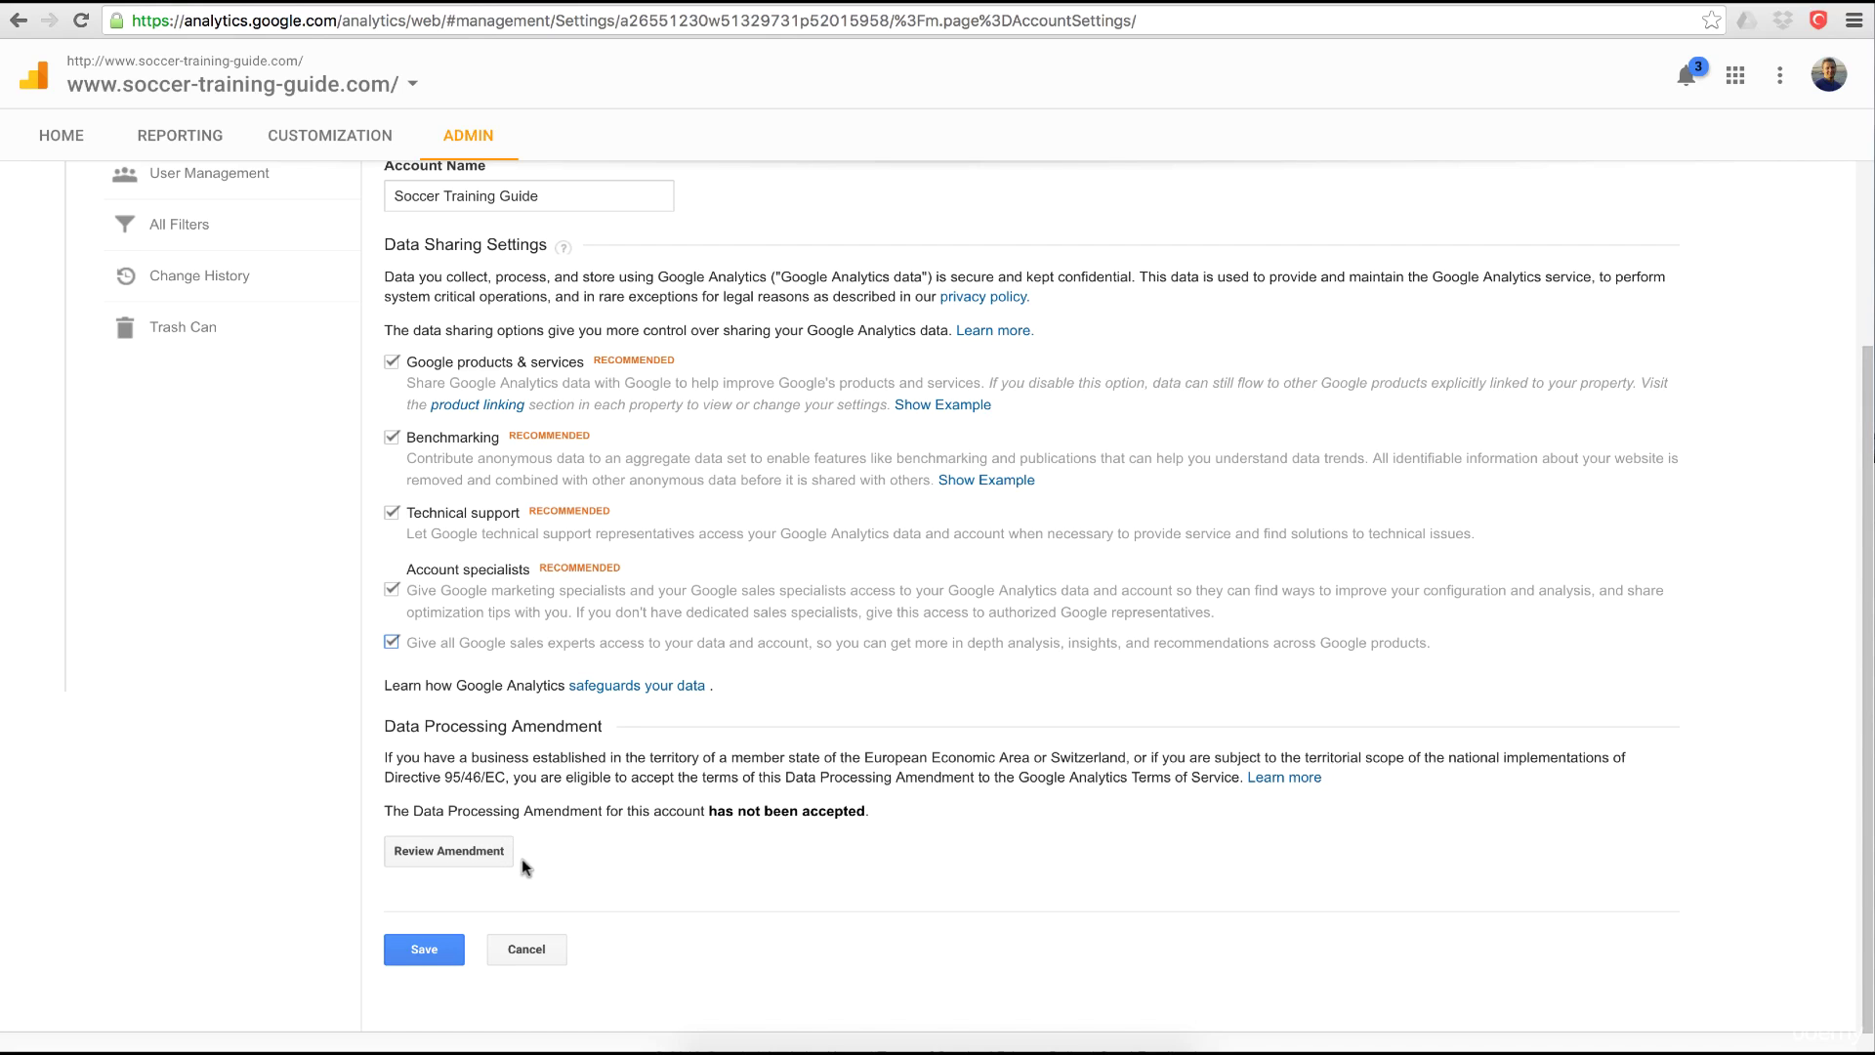
pyautogui.click(418, 952)
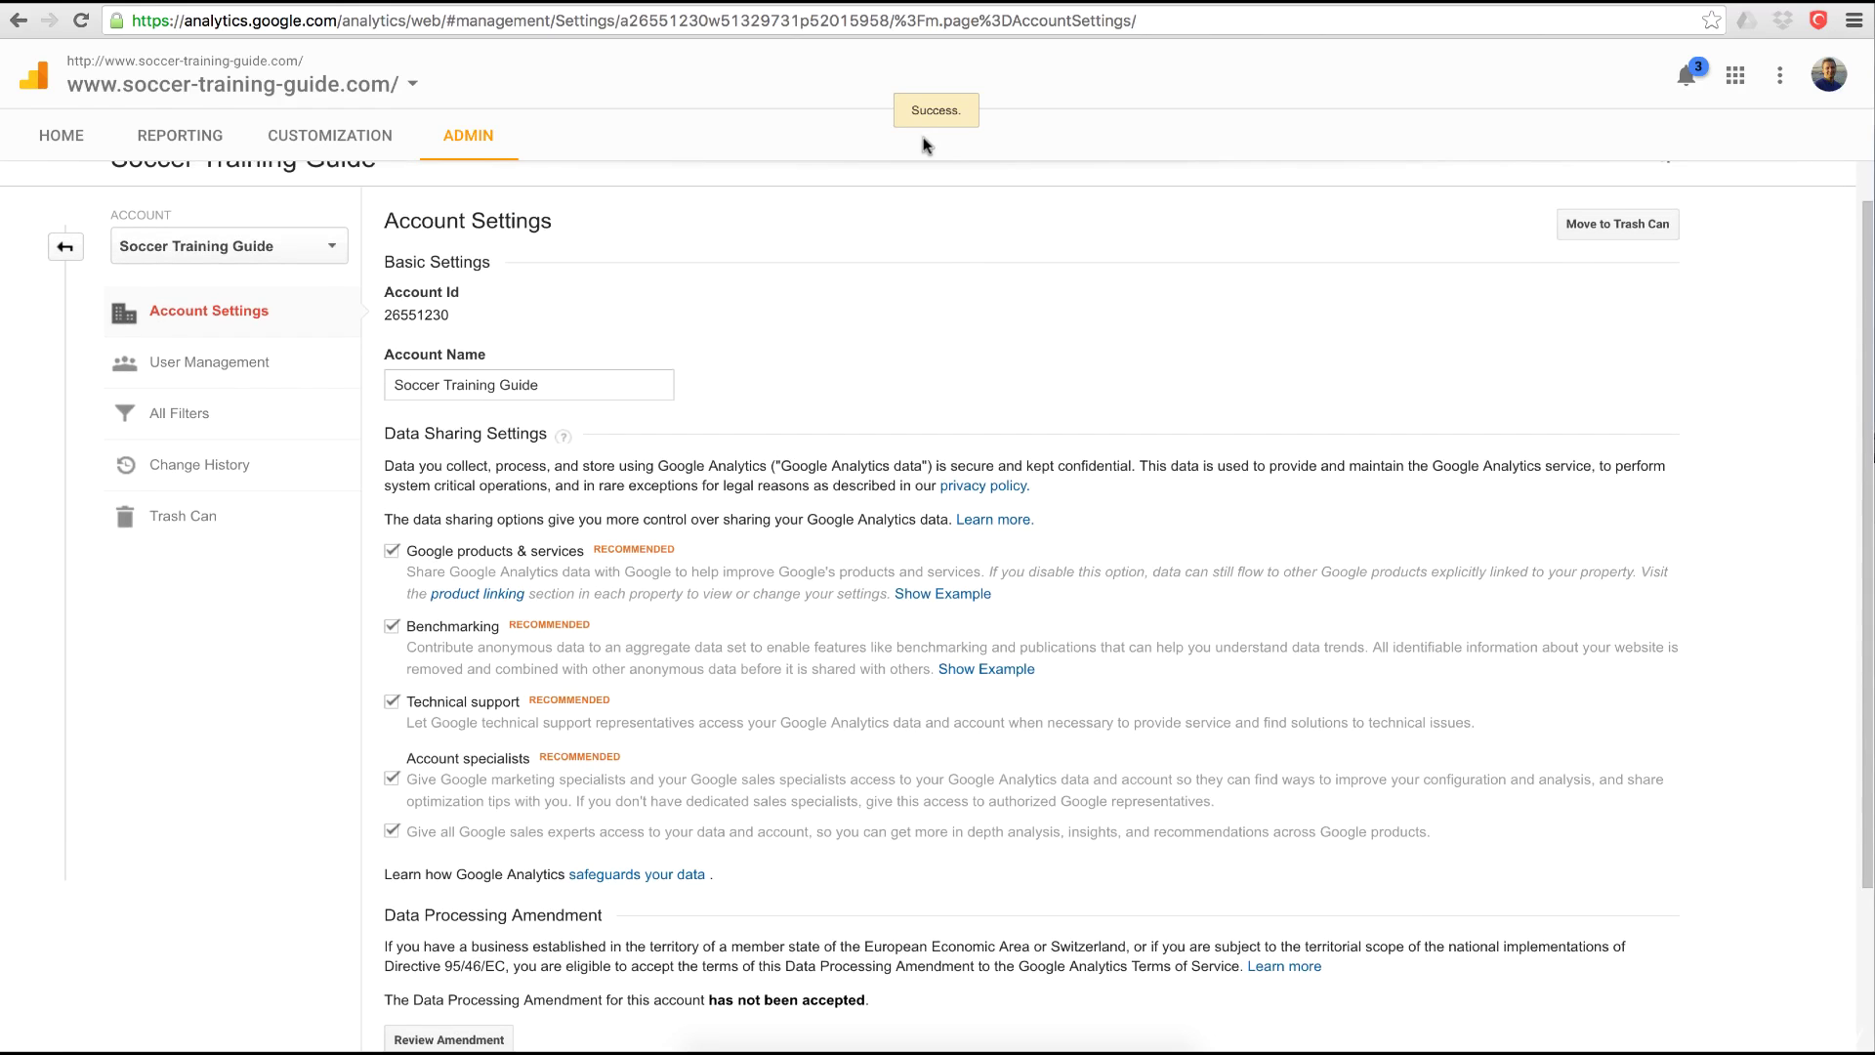
# Step: Add a user to the account by entering their e-mail address and granting the Read & Analyze permission
pyautogui.click(235, 376)
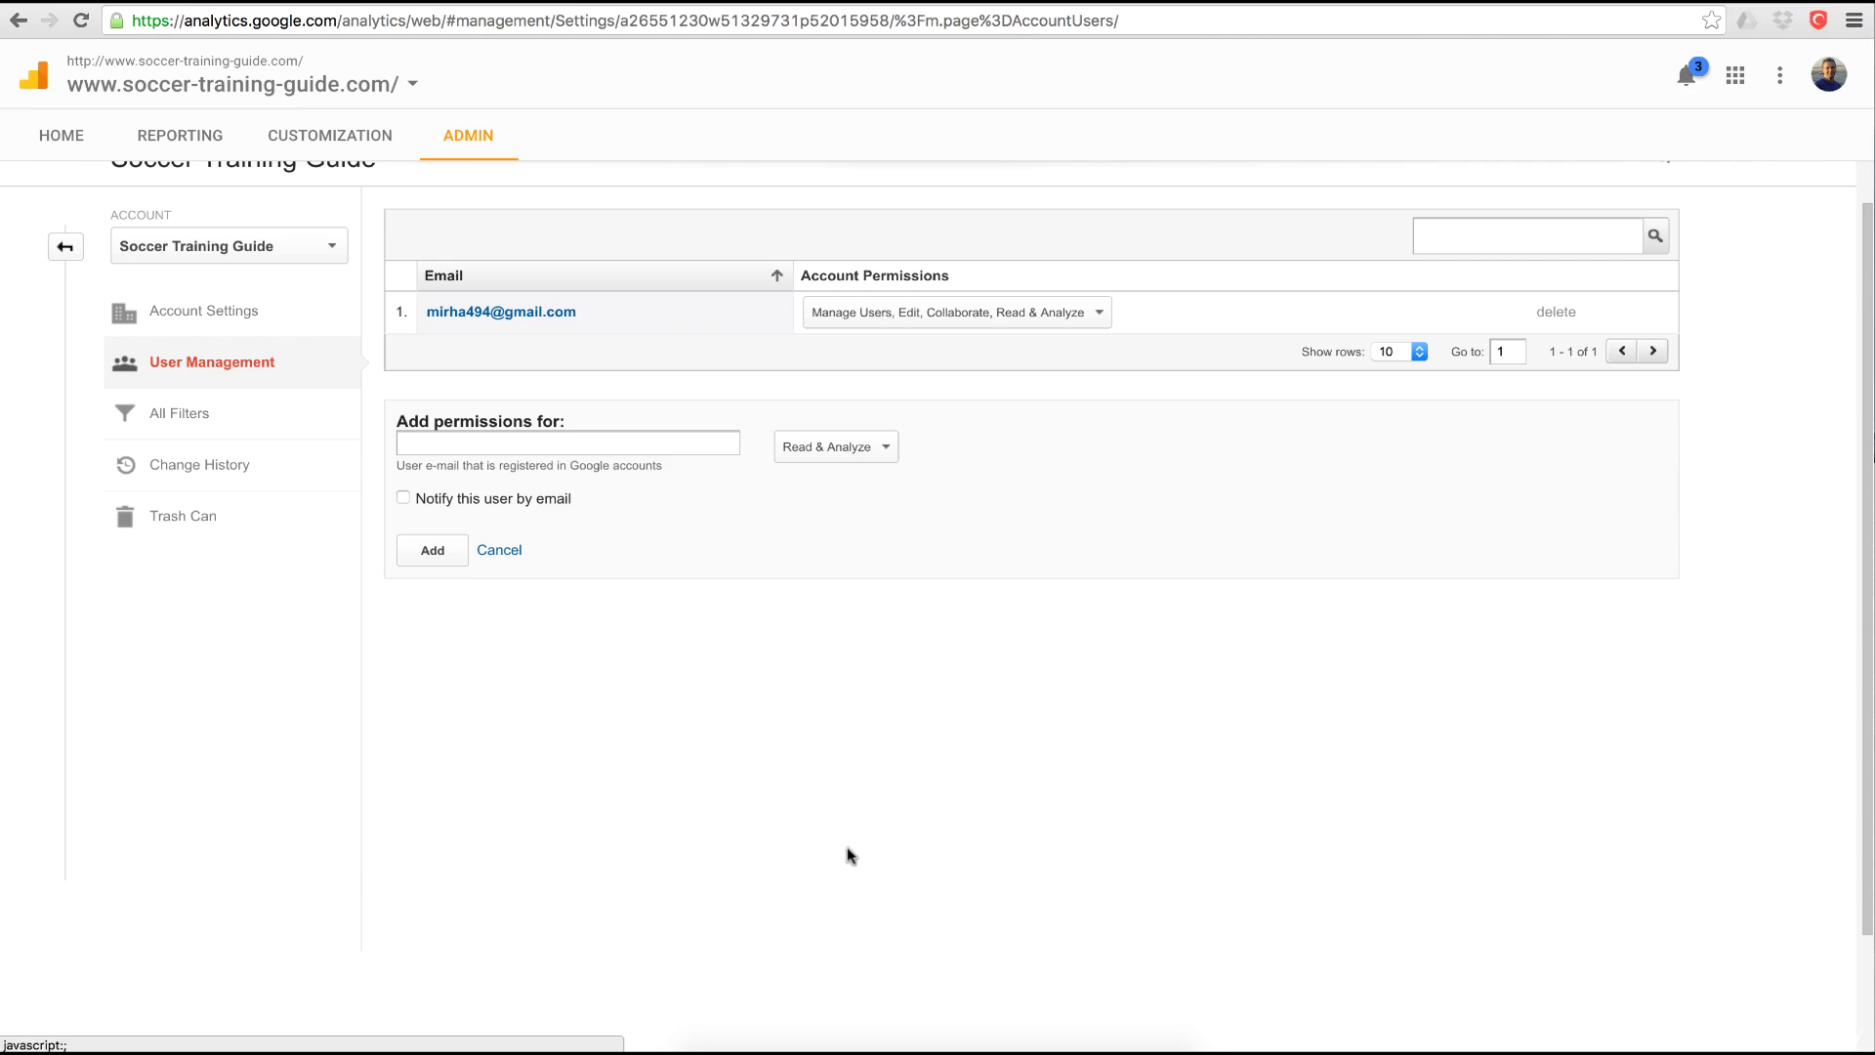
pyautogui.click(813, 452)
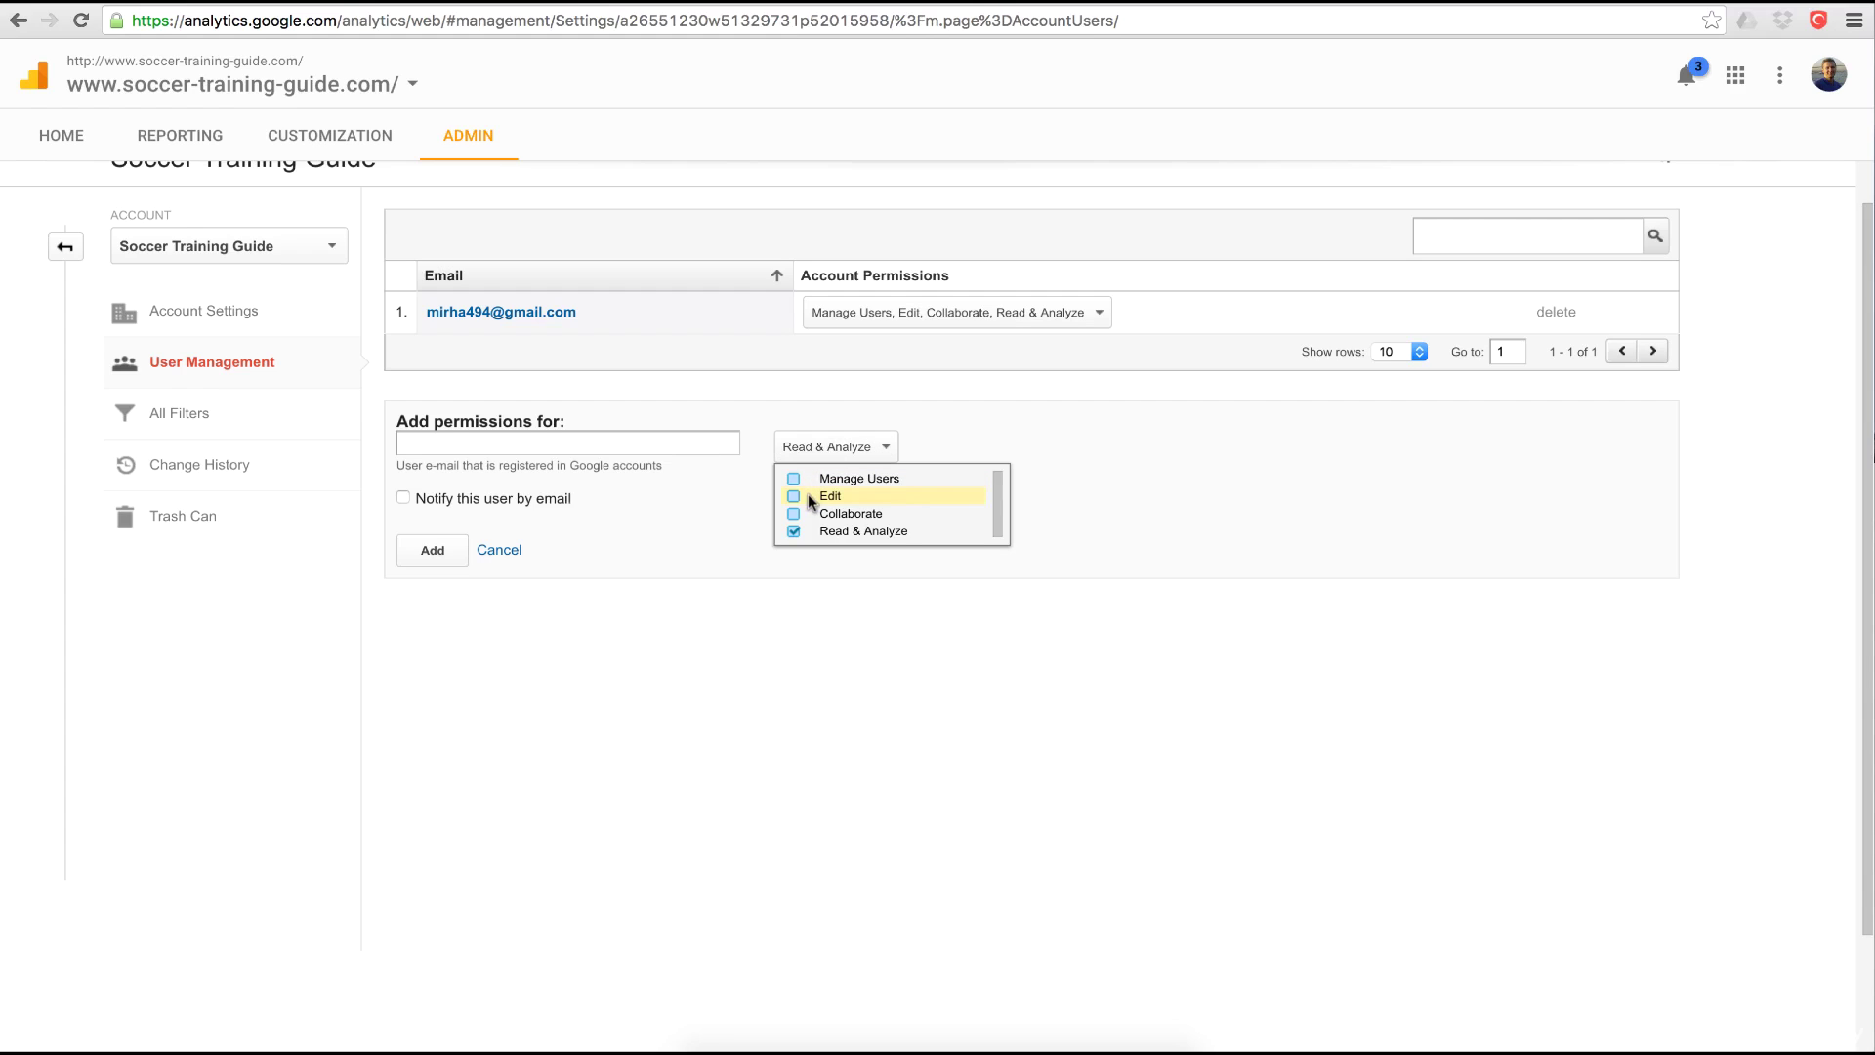
pyautogui.click(817, 632)
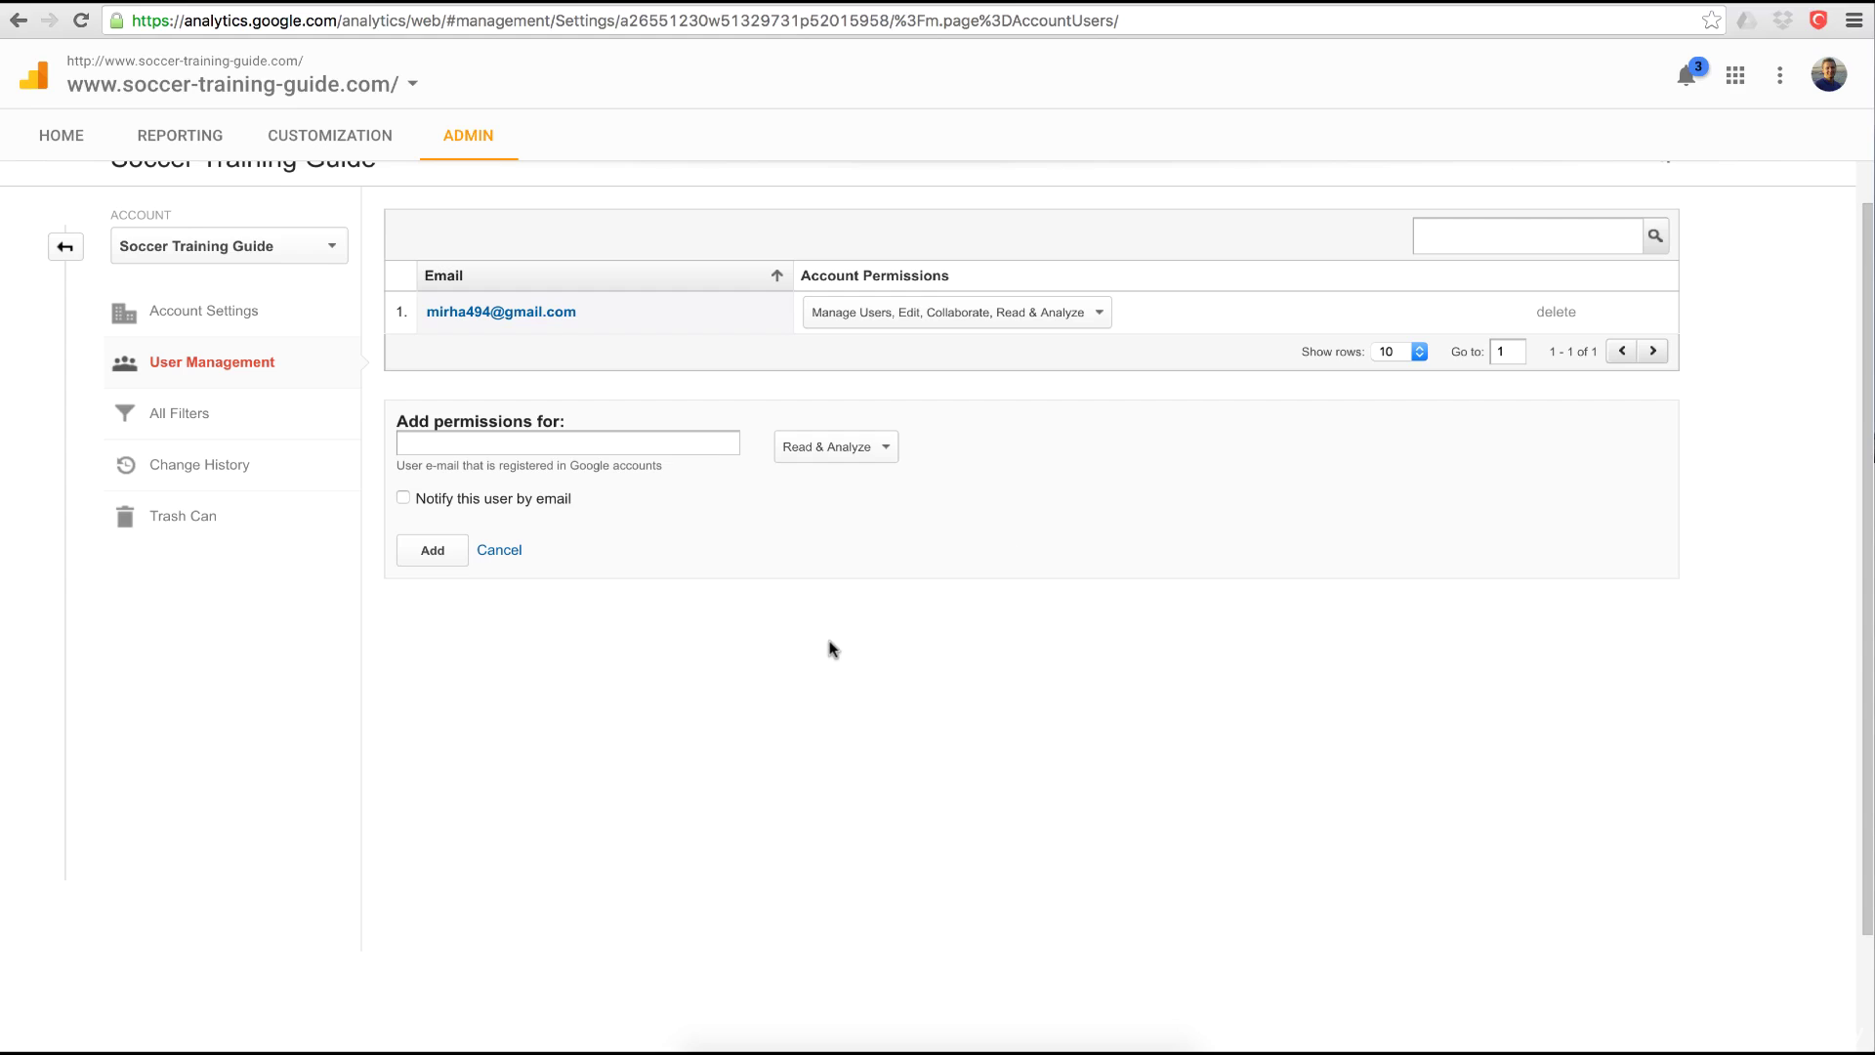
pyautogui.click(704, 446)
pyautogui.write('test@user.com')
pyautogui.click(837, 439)
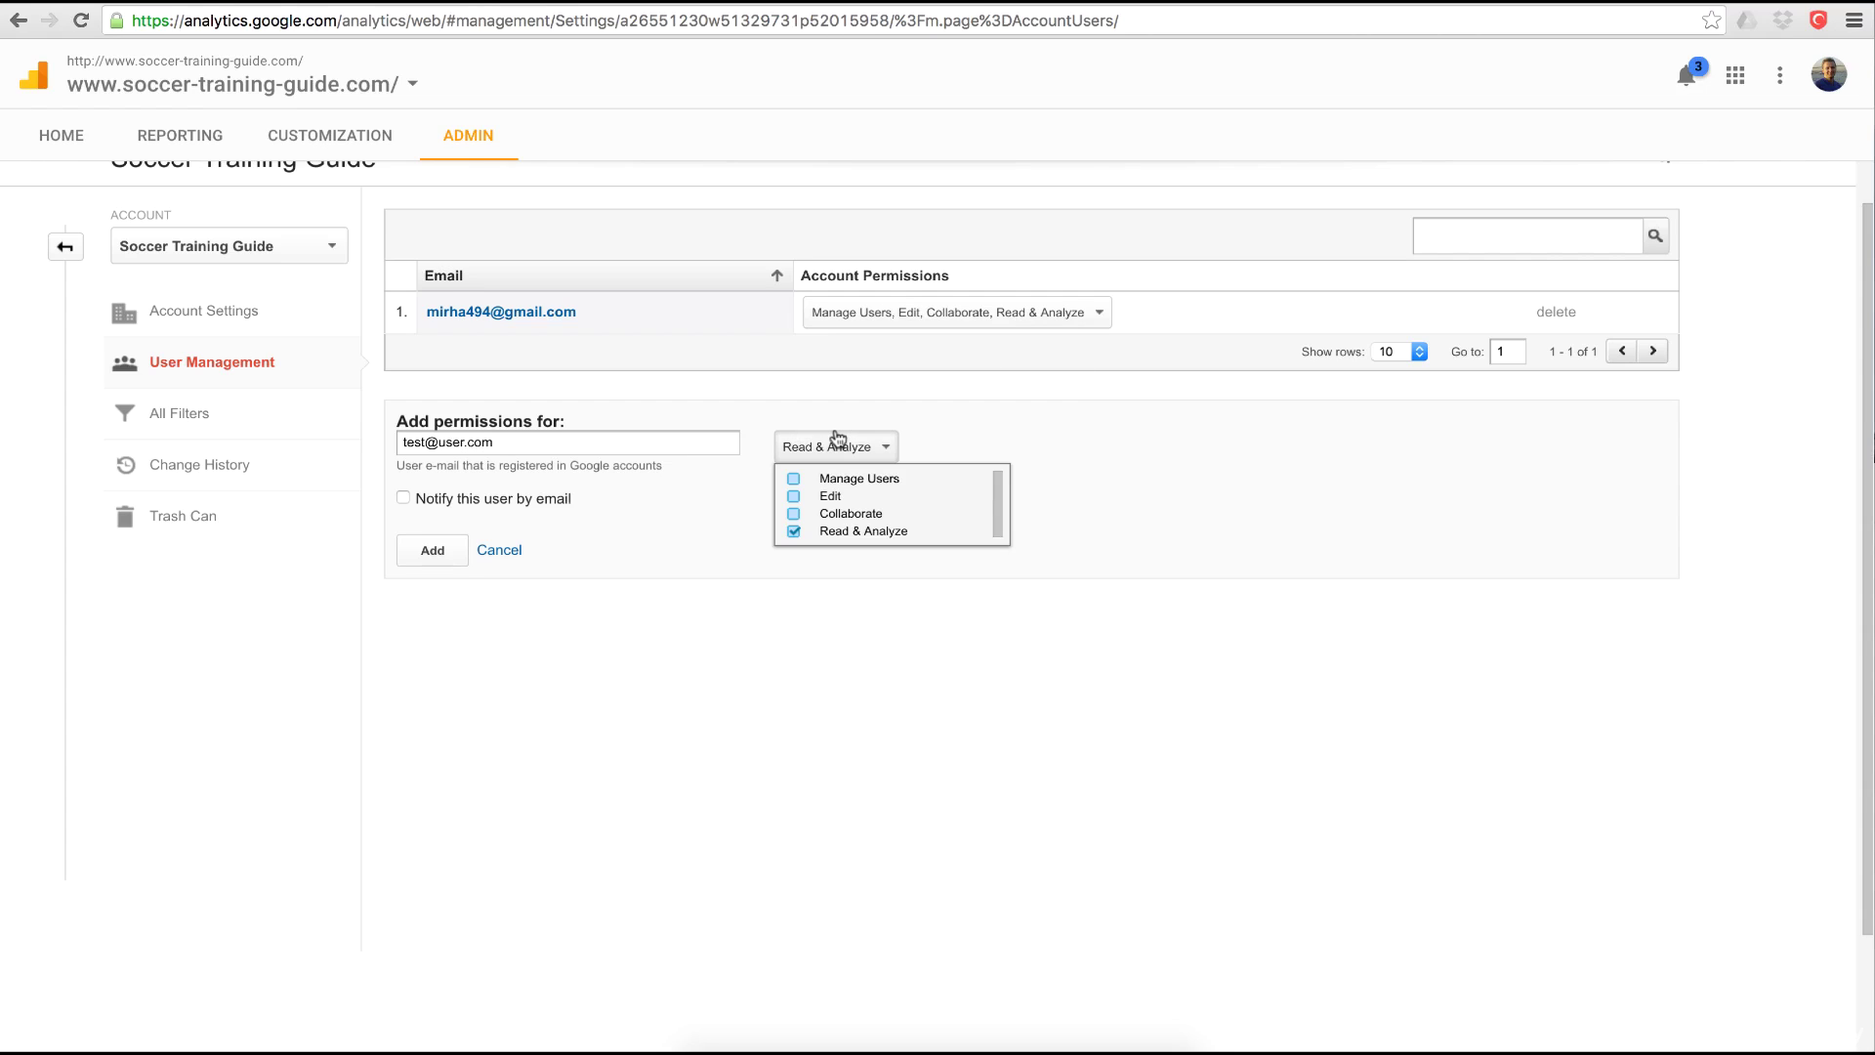
pyautogui.click(786, 530)
pyautogui.click(786, 530)
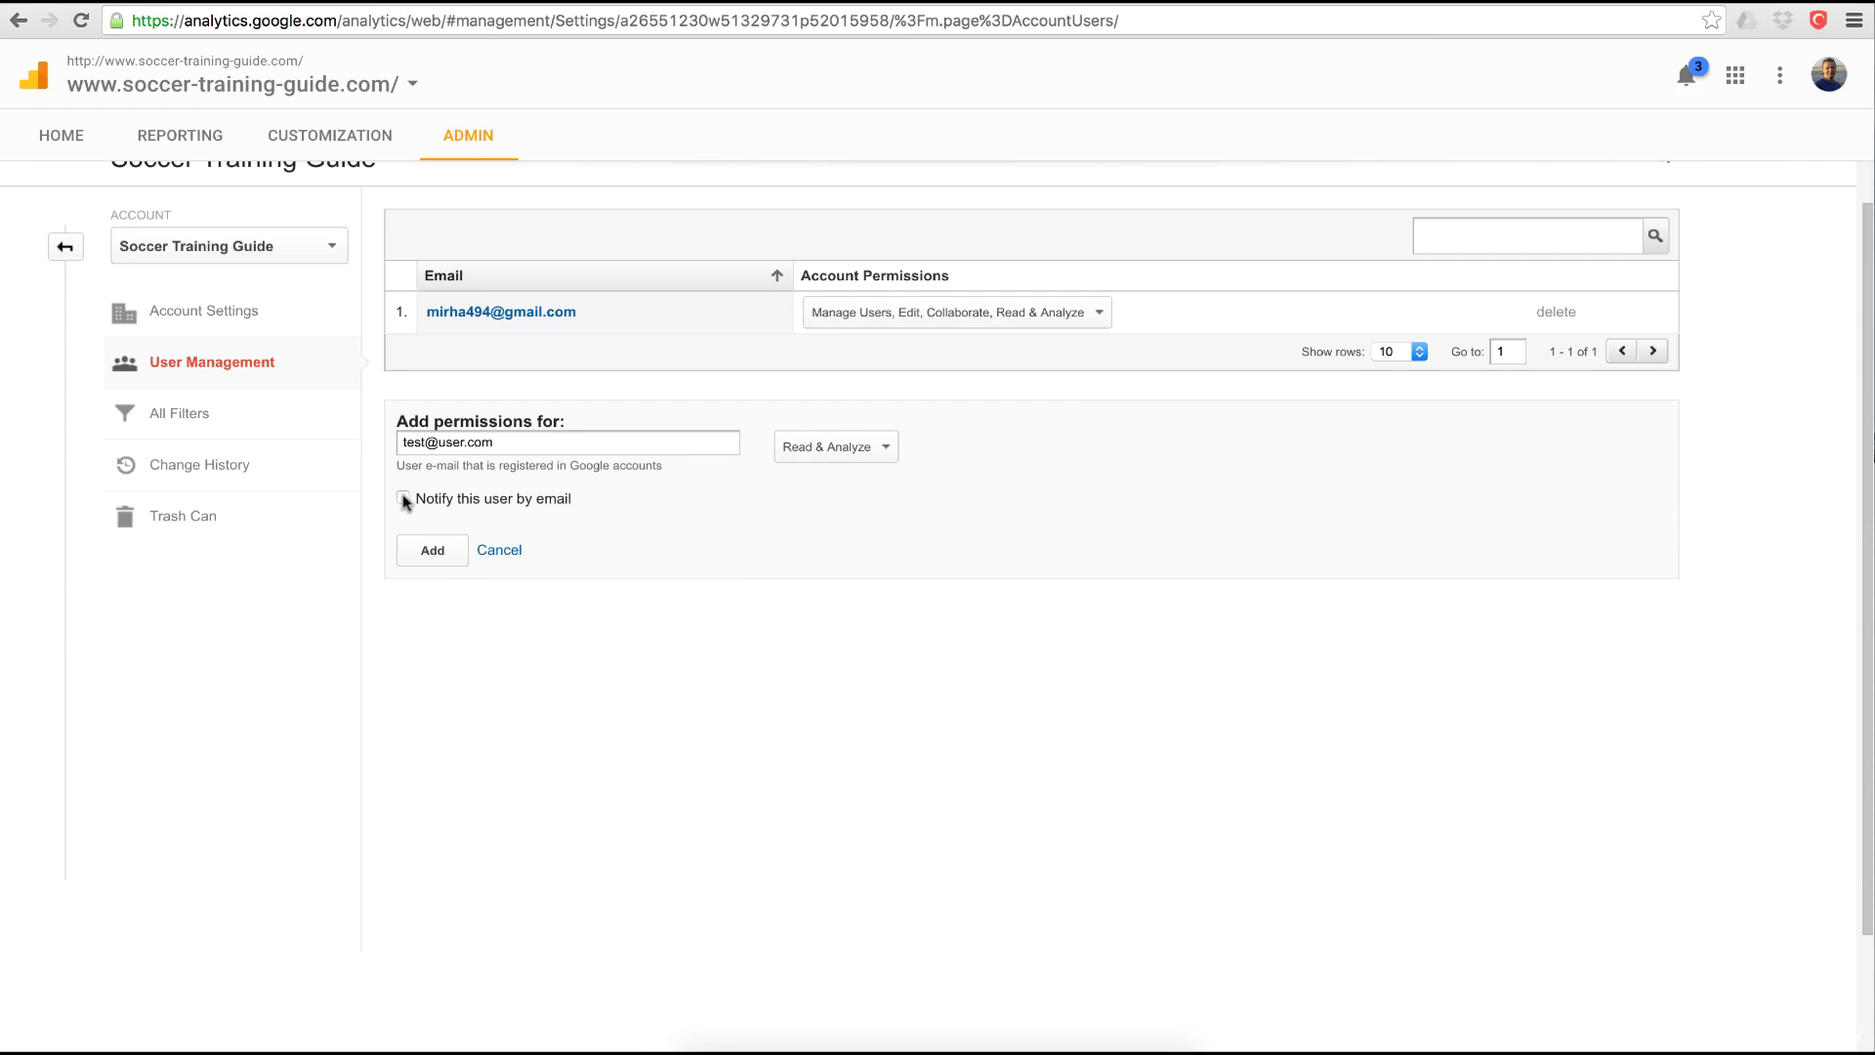
pyautogui.click(417, 558)
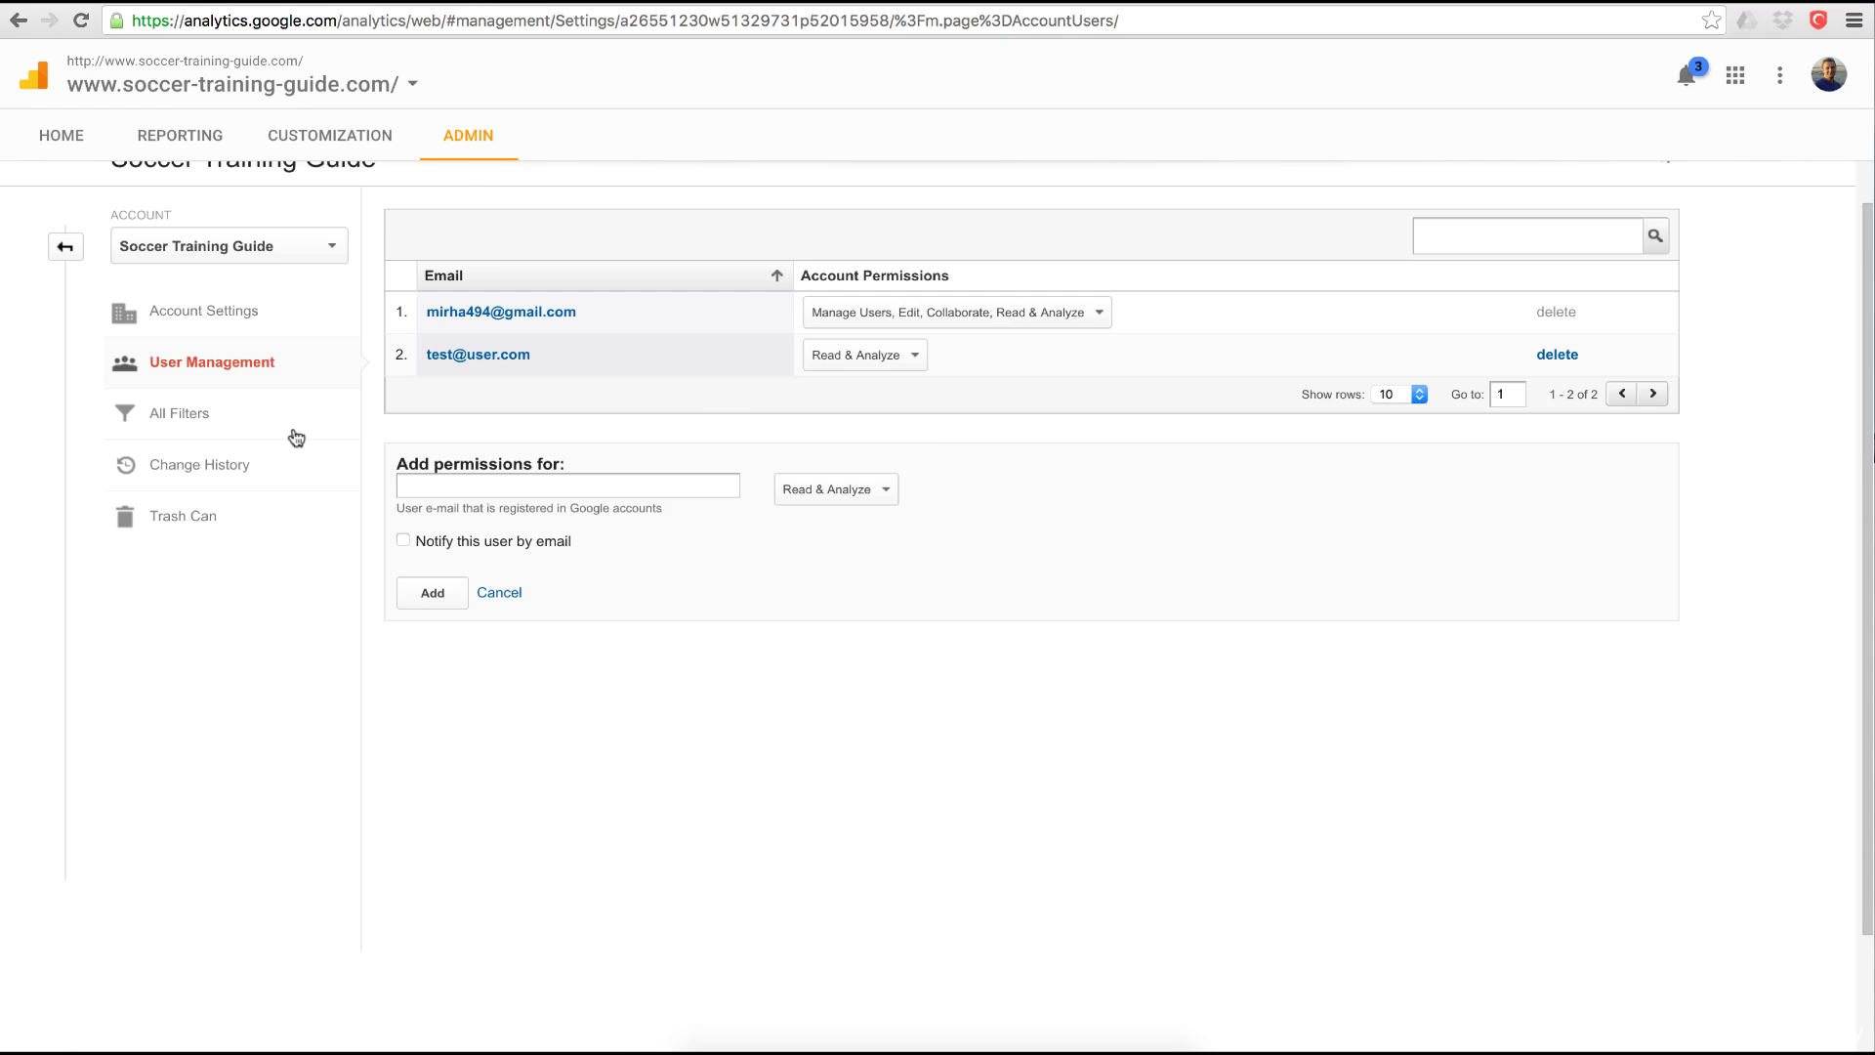
# Step: Start a new account-level filter and review the predefined source or destination and expression options
pyautogui.click(205, 420)
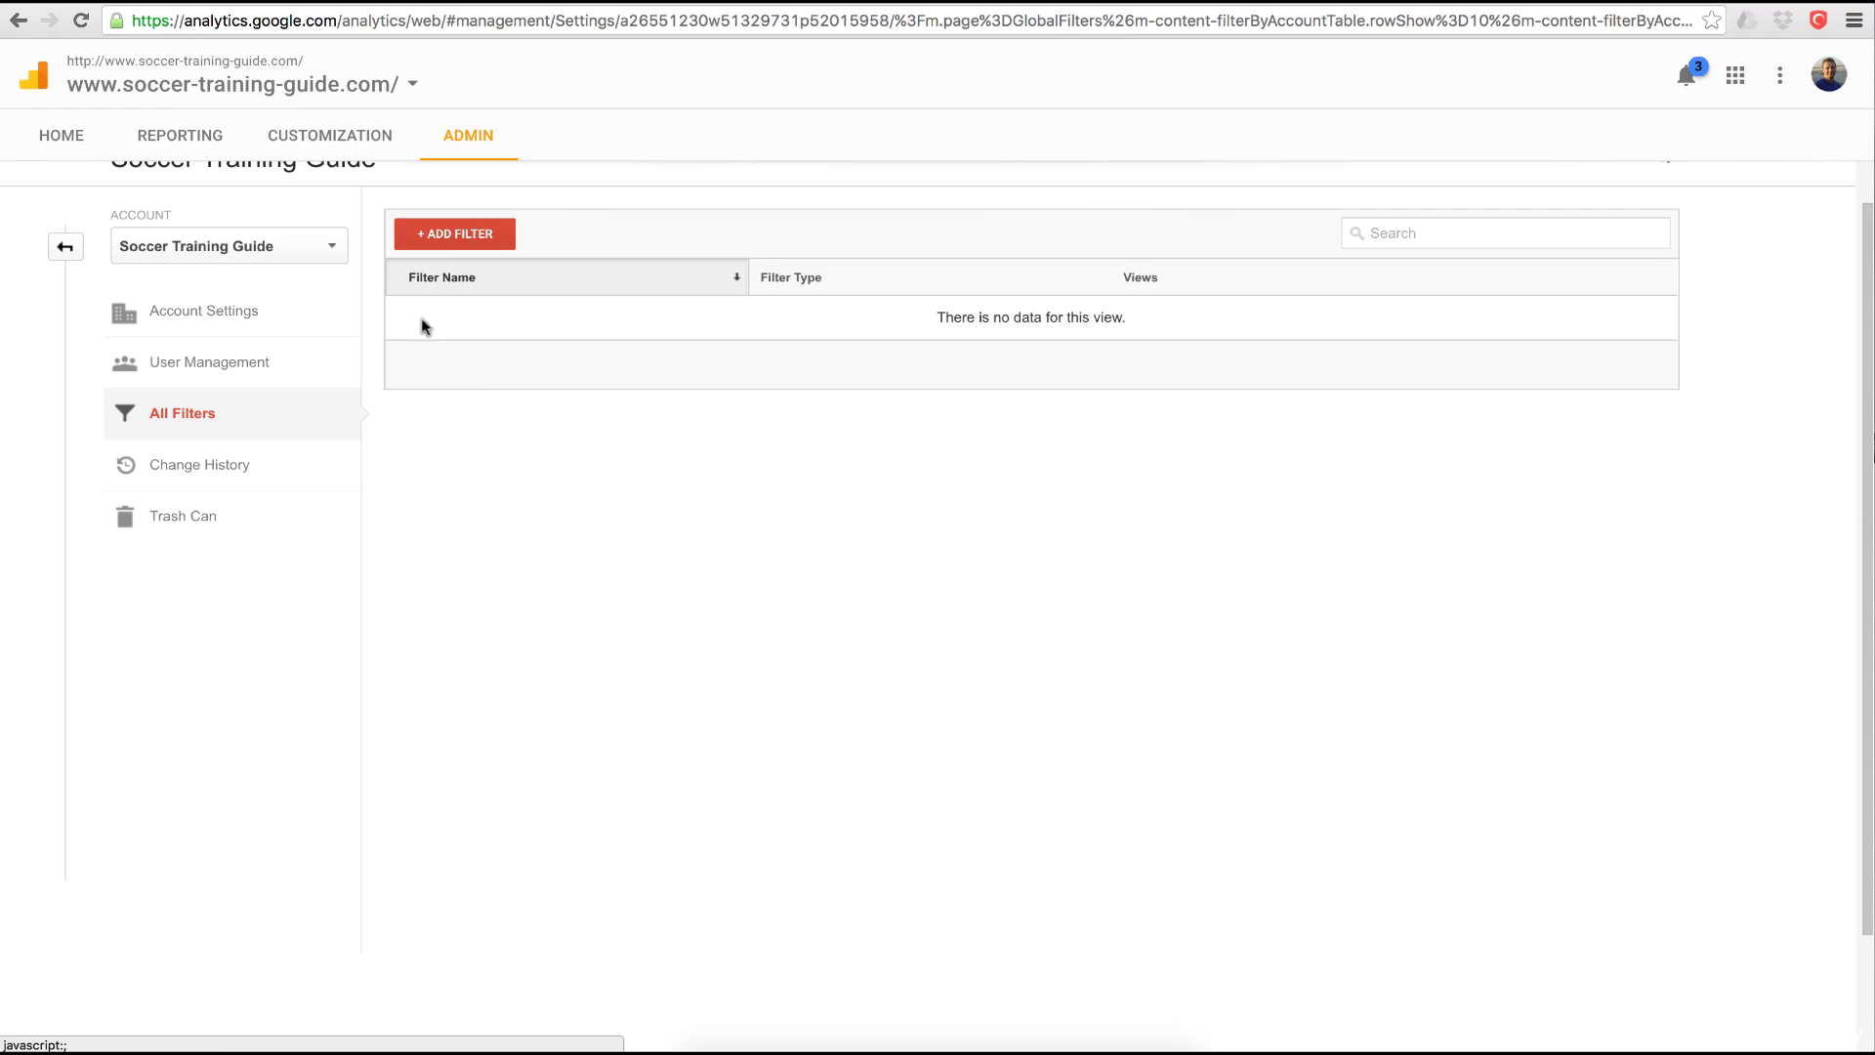
pyautogui.click(438, 248)
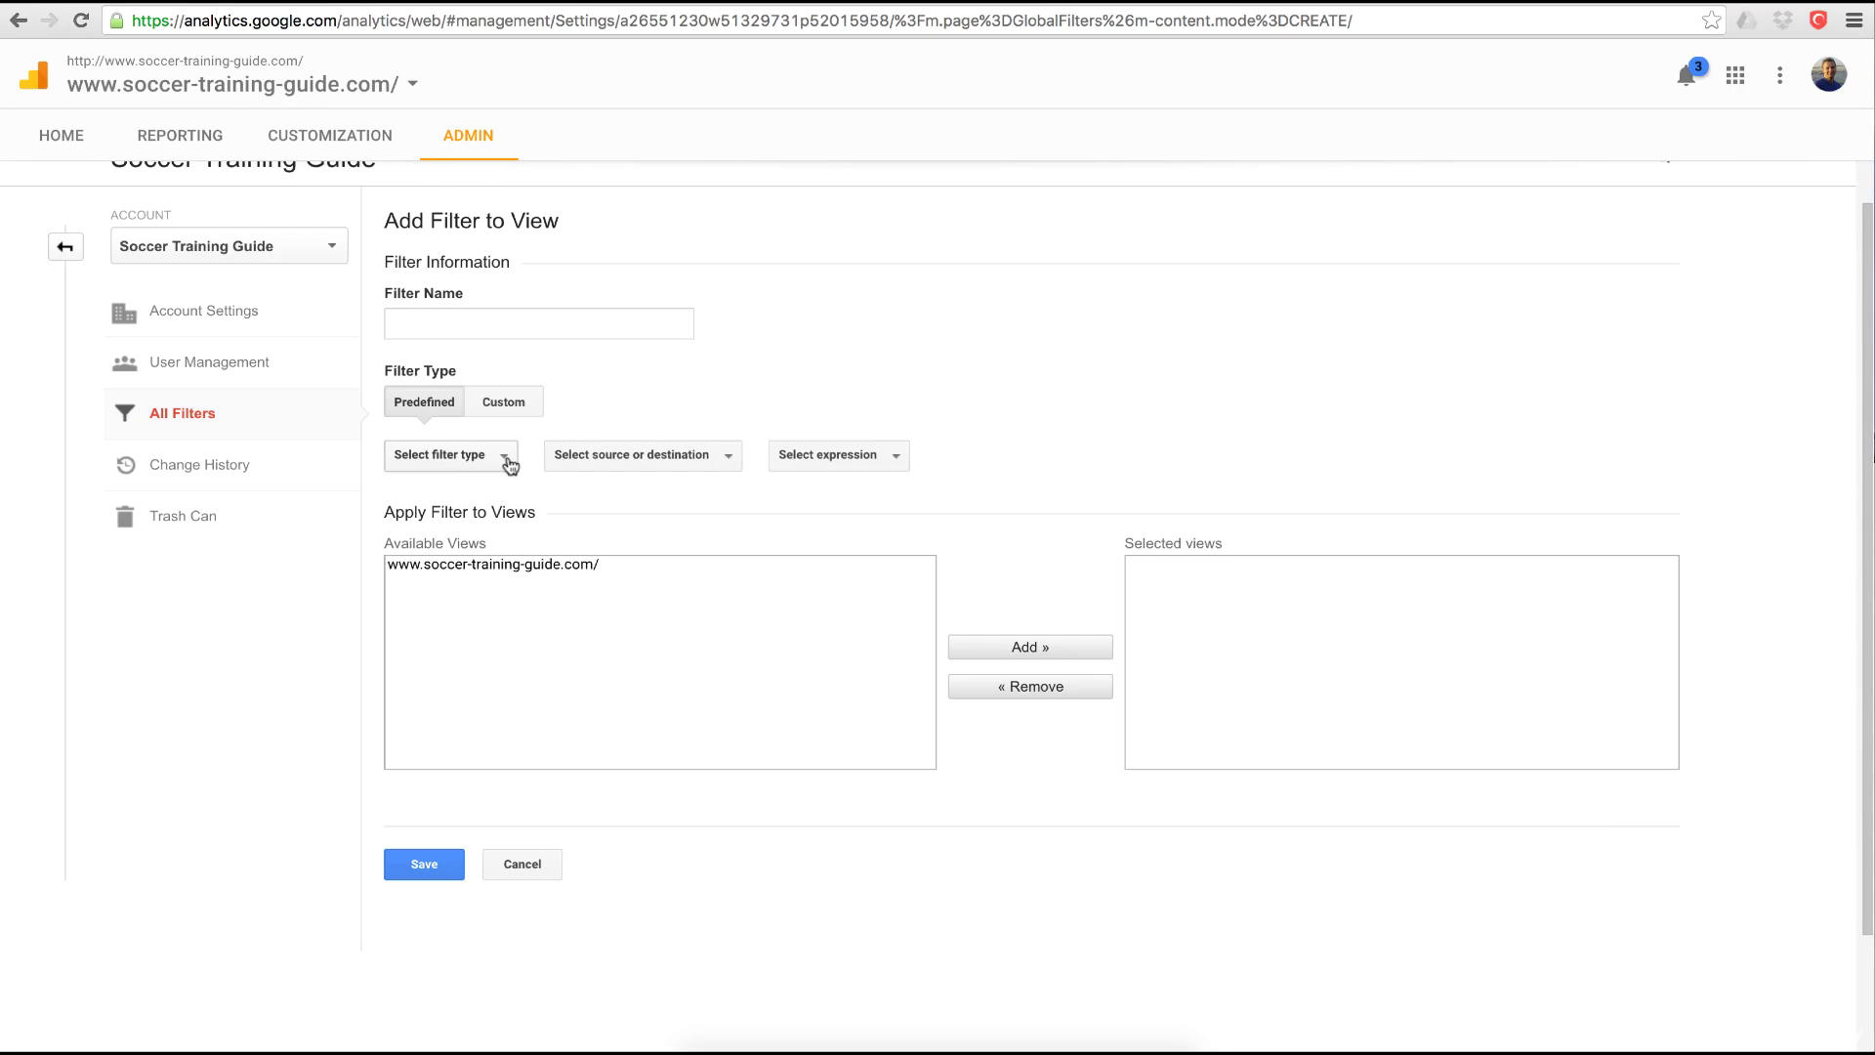
pyautogui.click(505, 459)
pyautogui.click(506, 459)
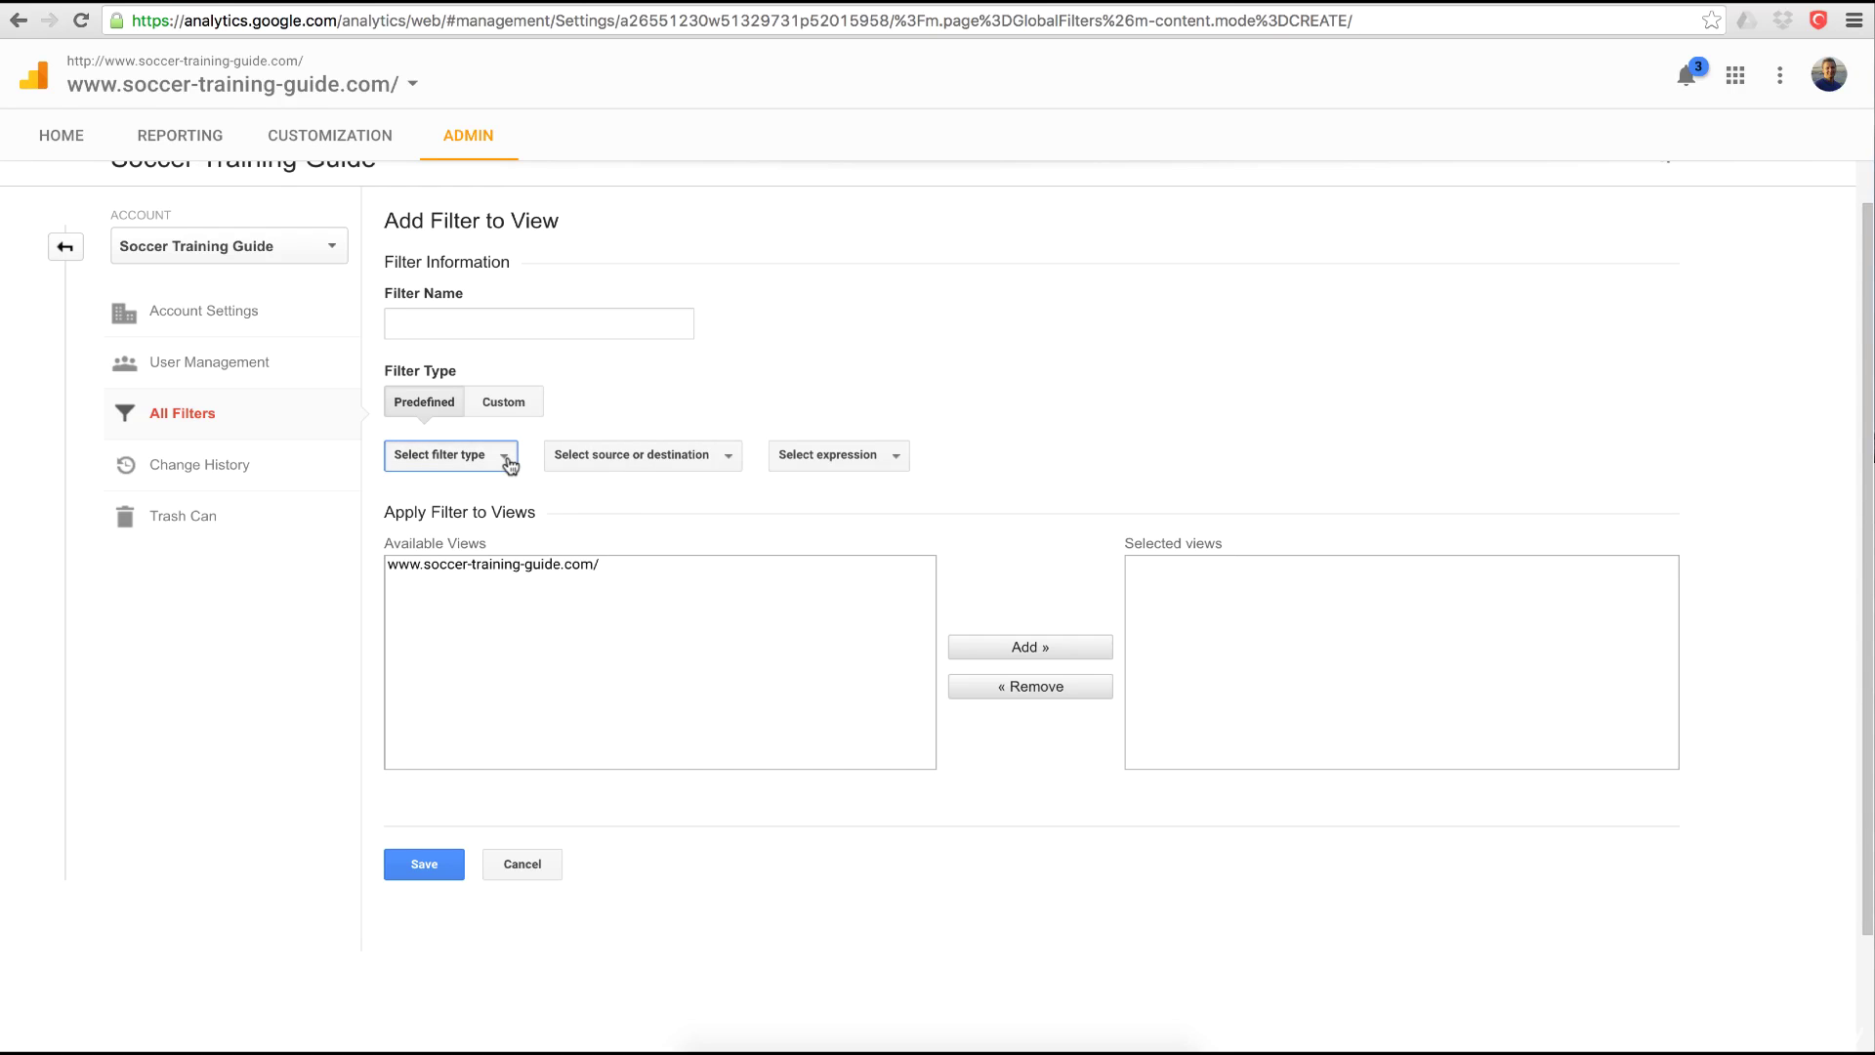
pyautogui.click(618, 459)
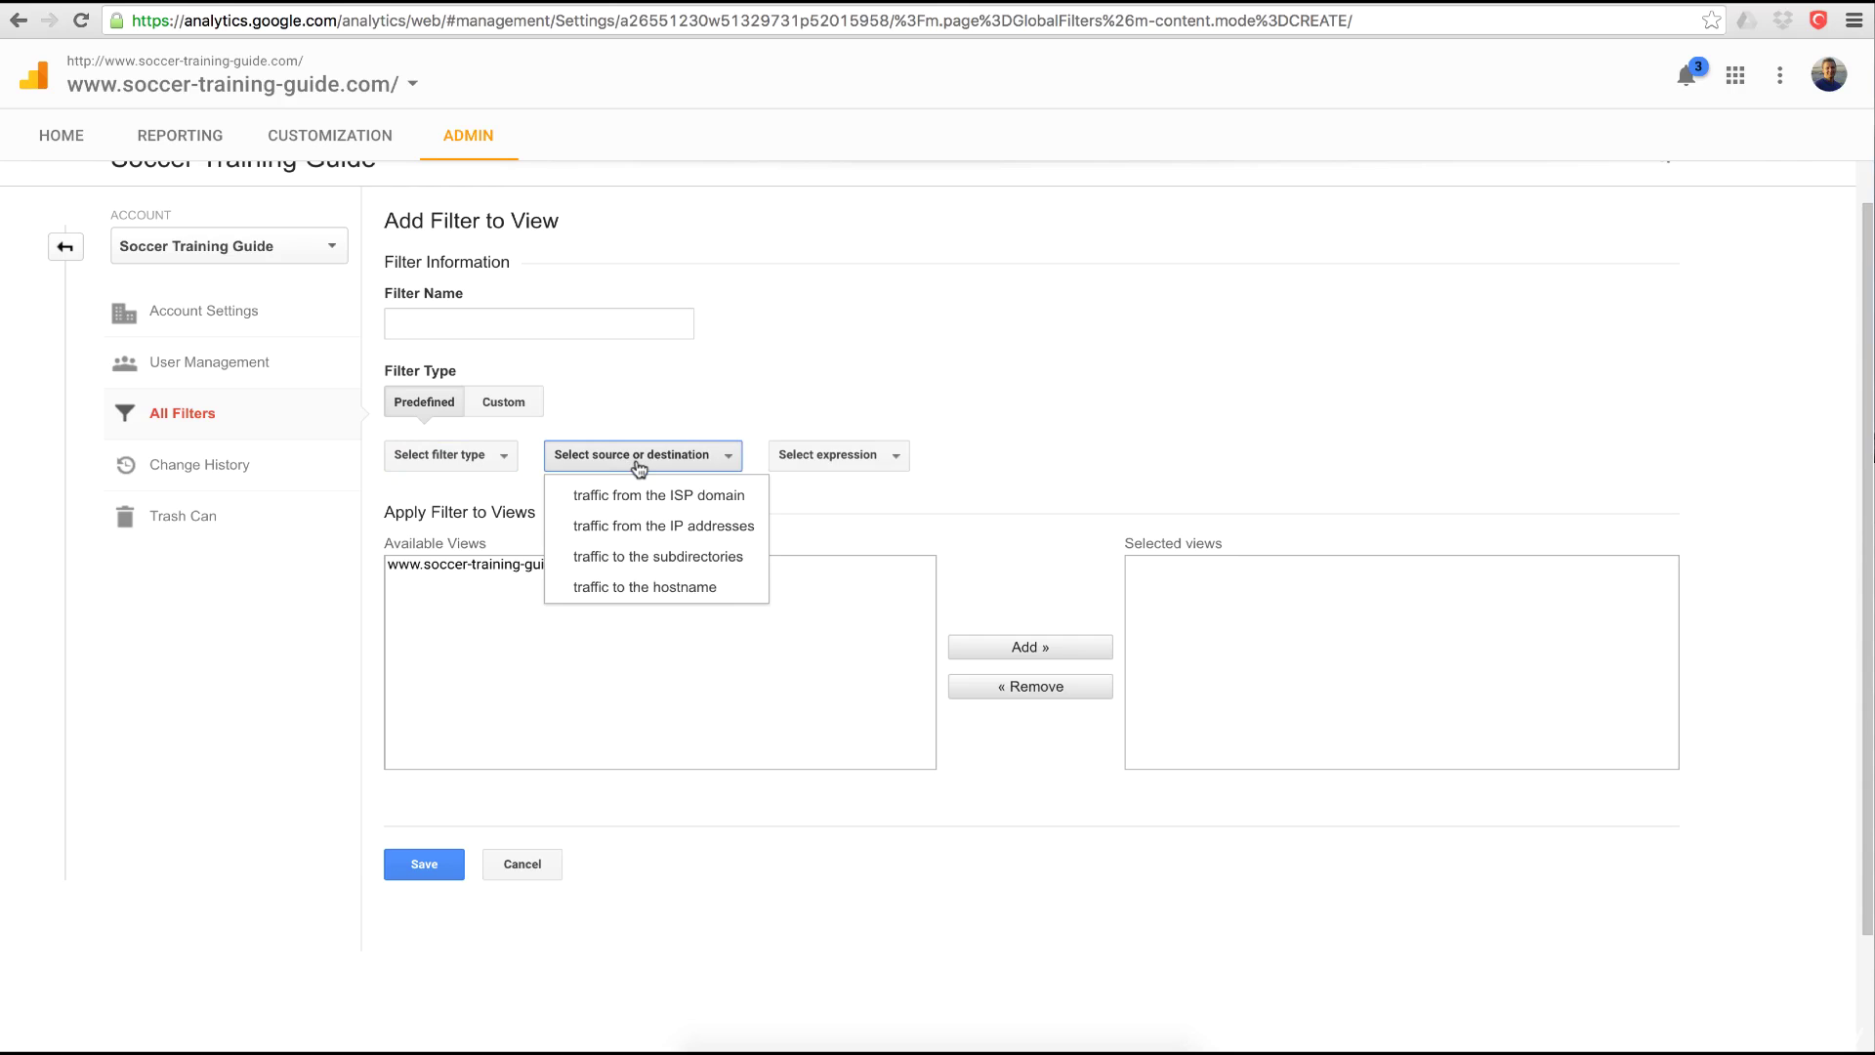
pyautogui.click(804, 467)
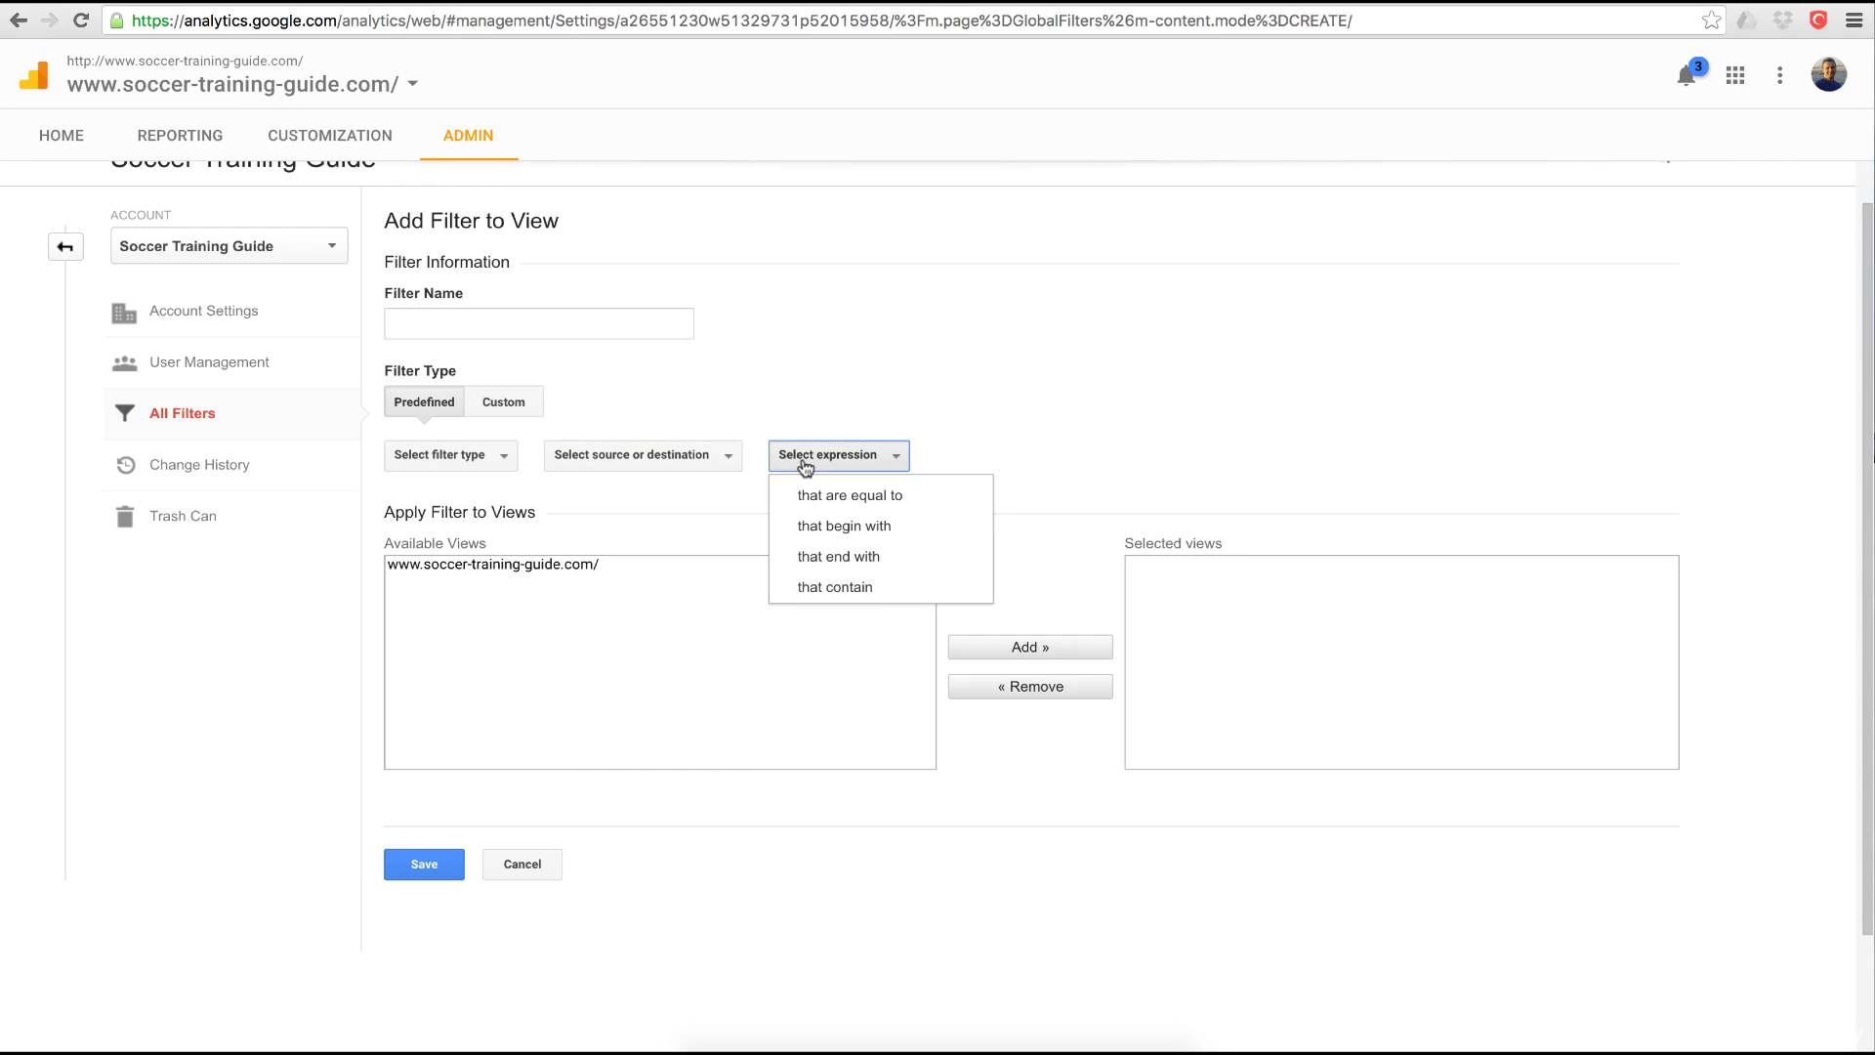
pyautogui.click(703, 458)
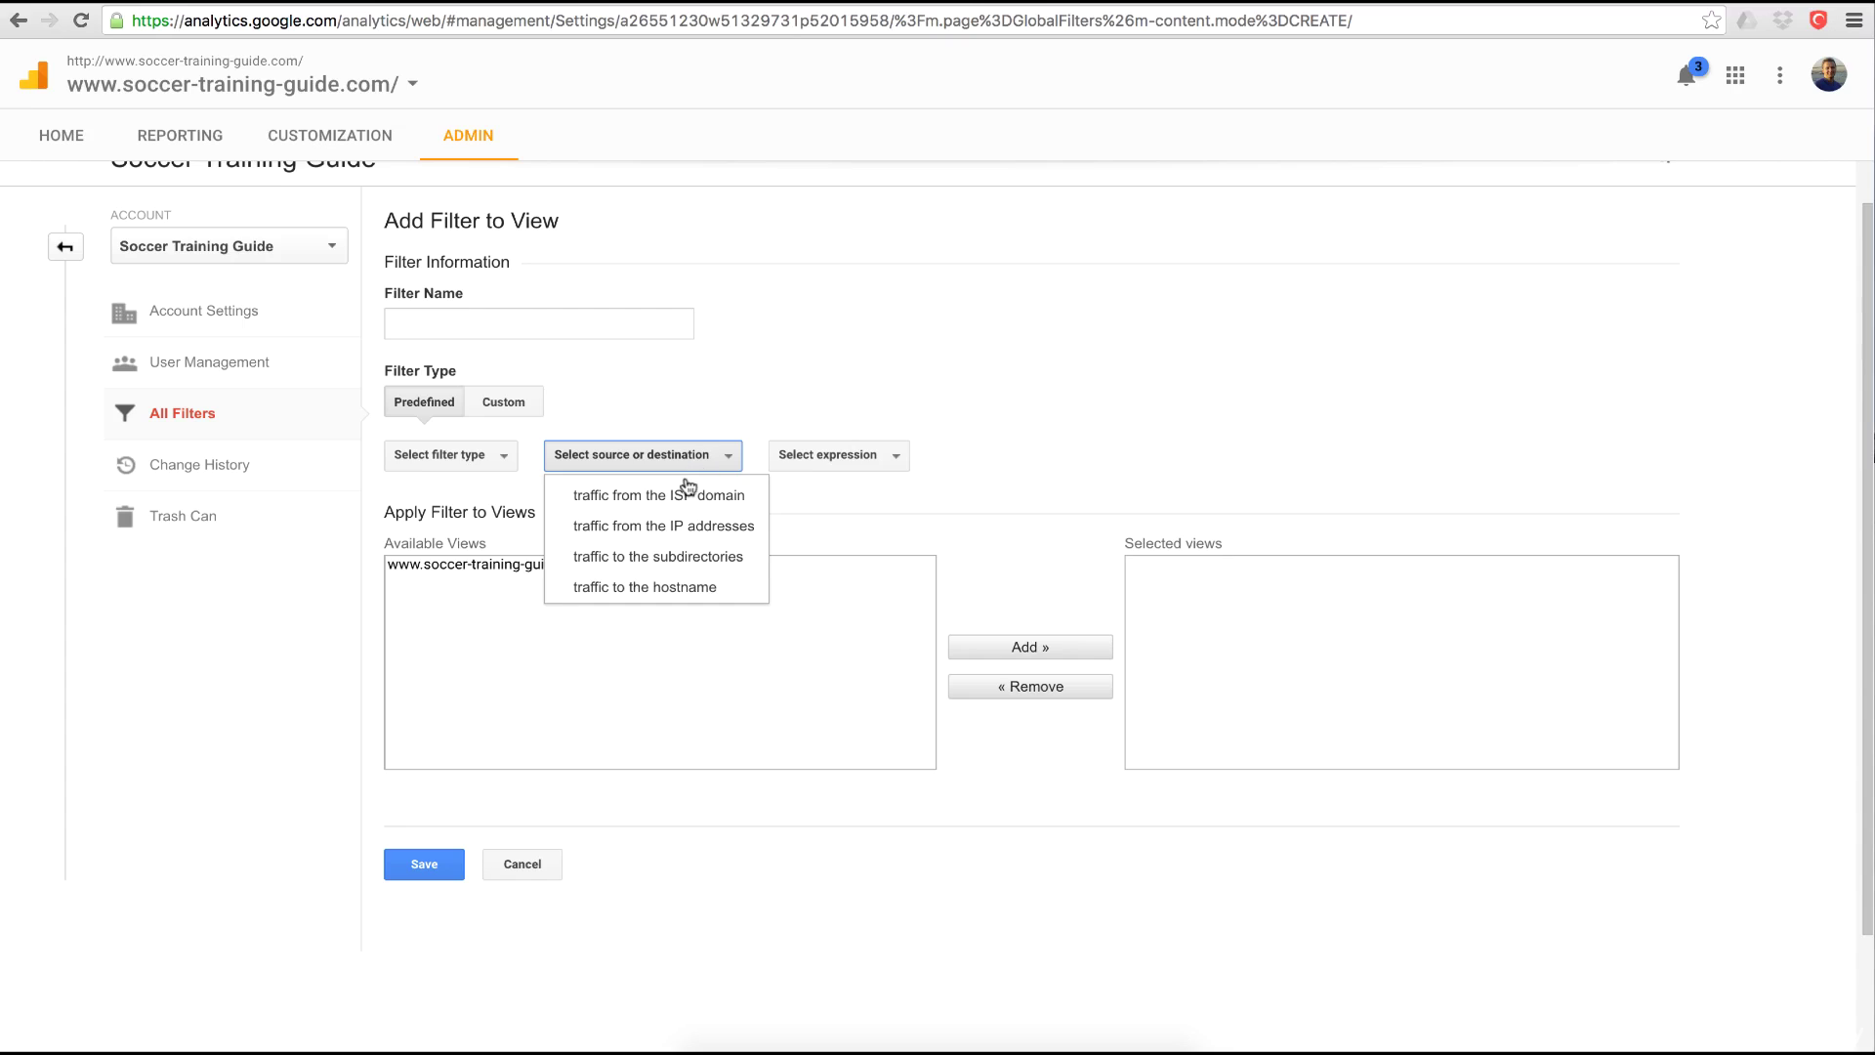
# Step: Set the filter source to traffic from the IP addresses and look up the current public IP address on WhatIsMyIP.com
pyautogui.click(654, 527)
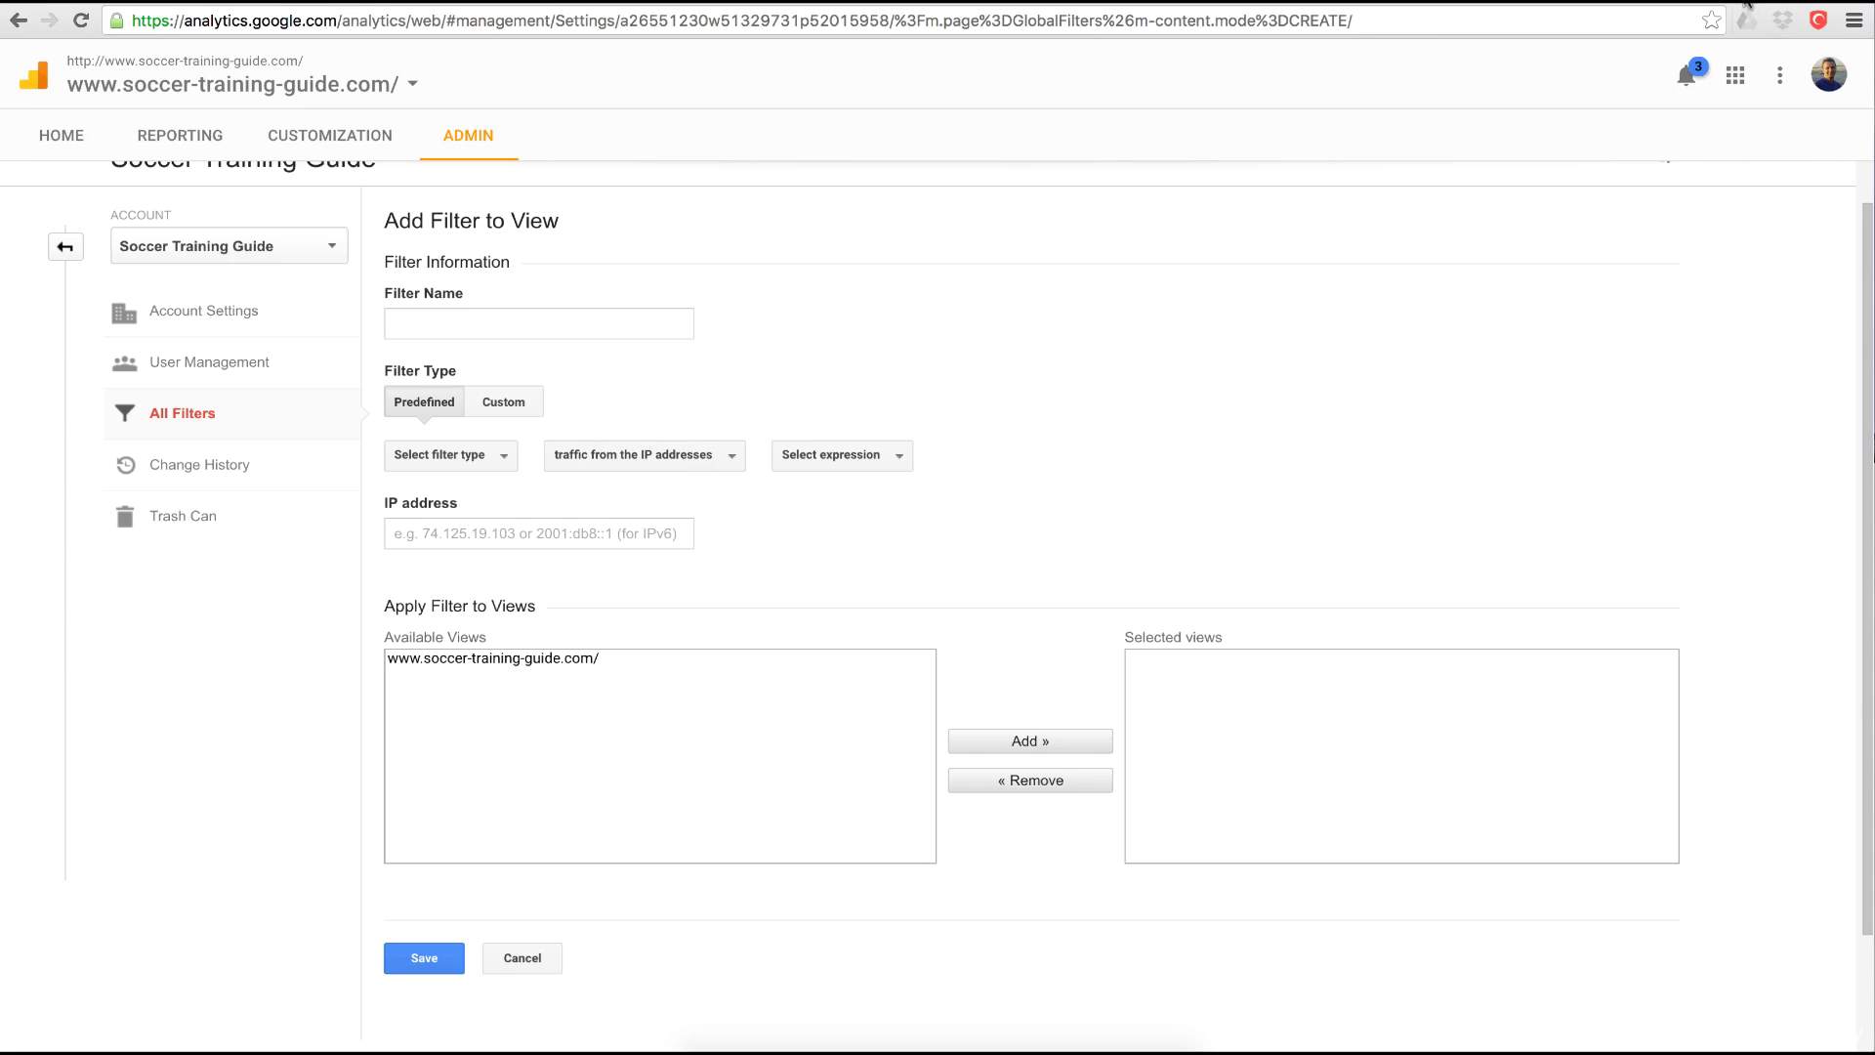
pyautogui.click(1748, 19)
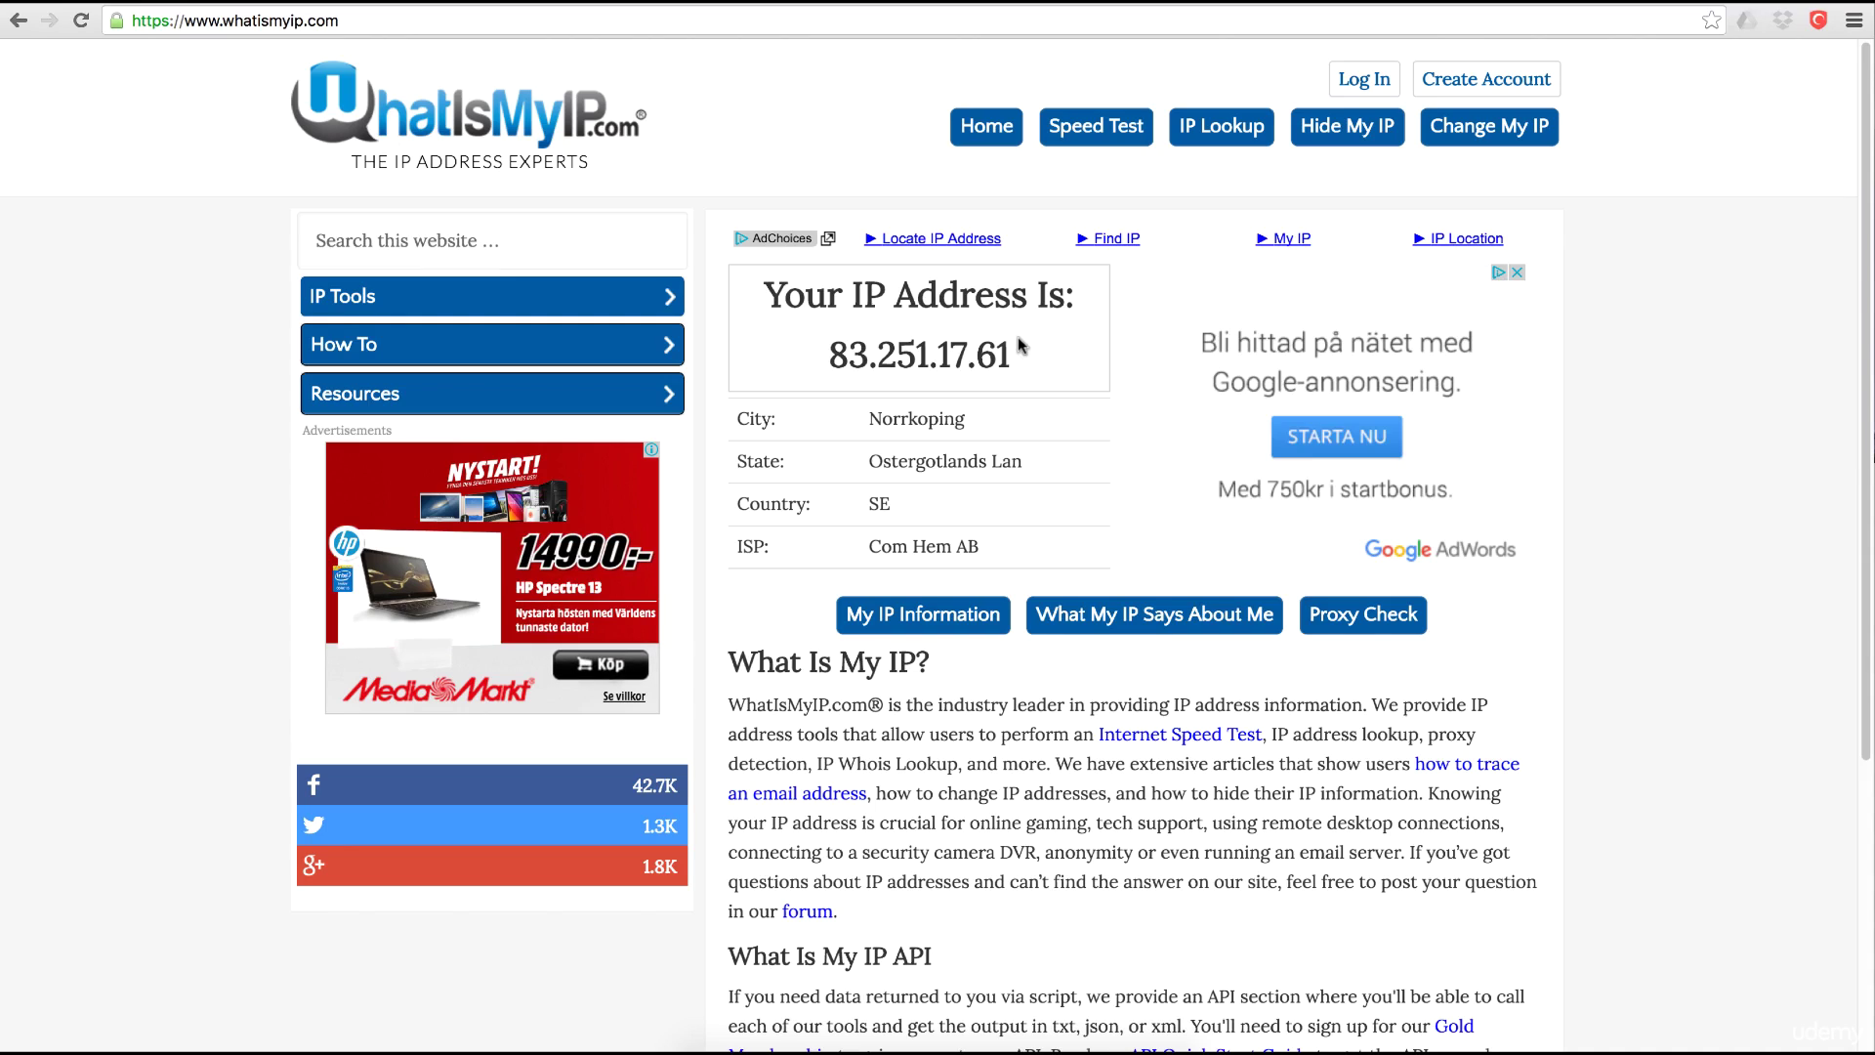
pyautogui.click(1675, 9)
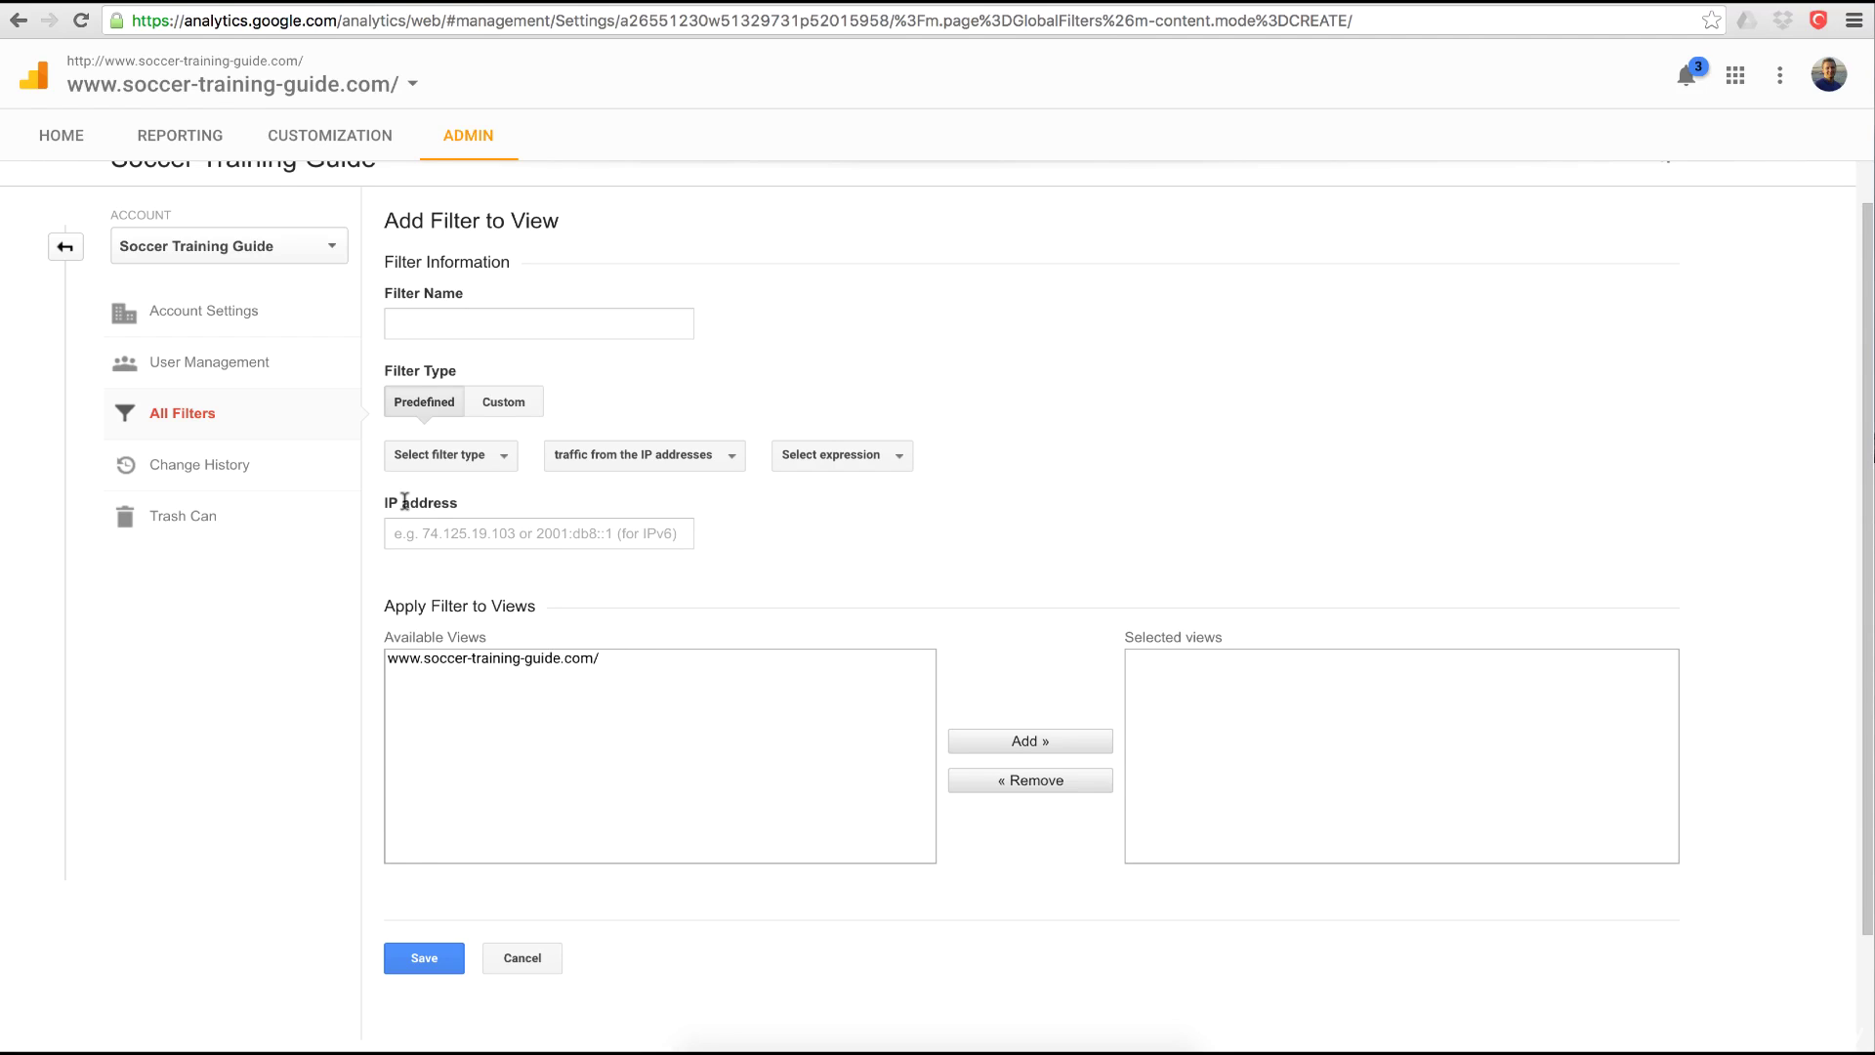
# Step: Discard the unsaved filter and review the account's change history and trash can
pyautogui.click(240, 471)
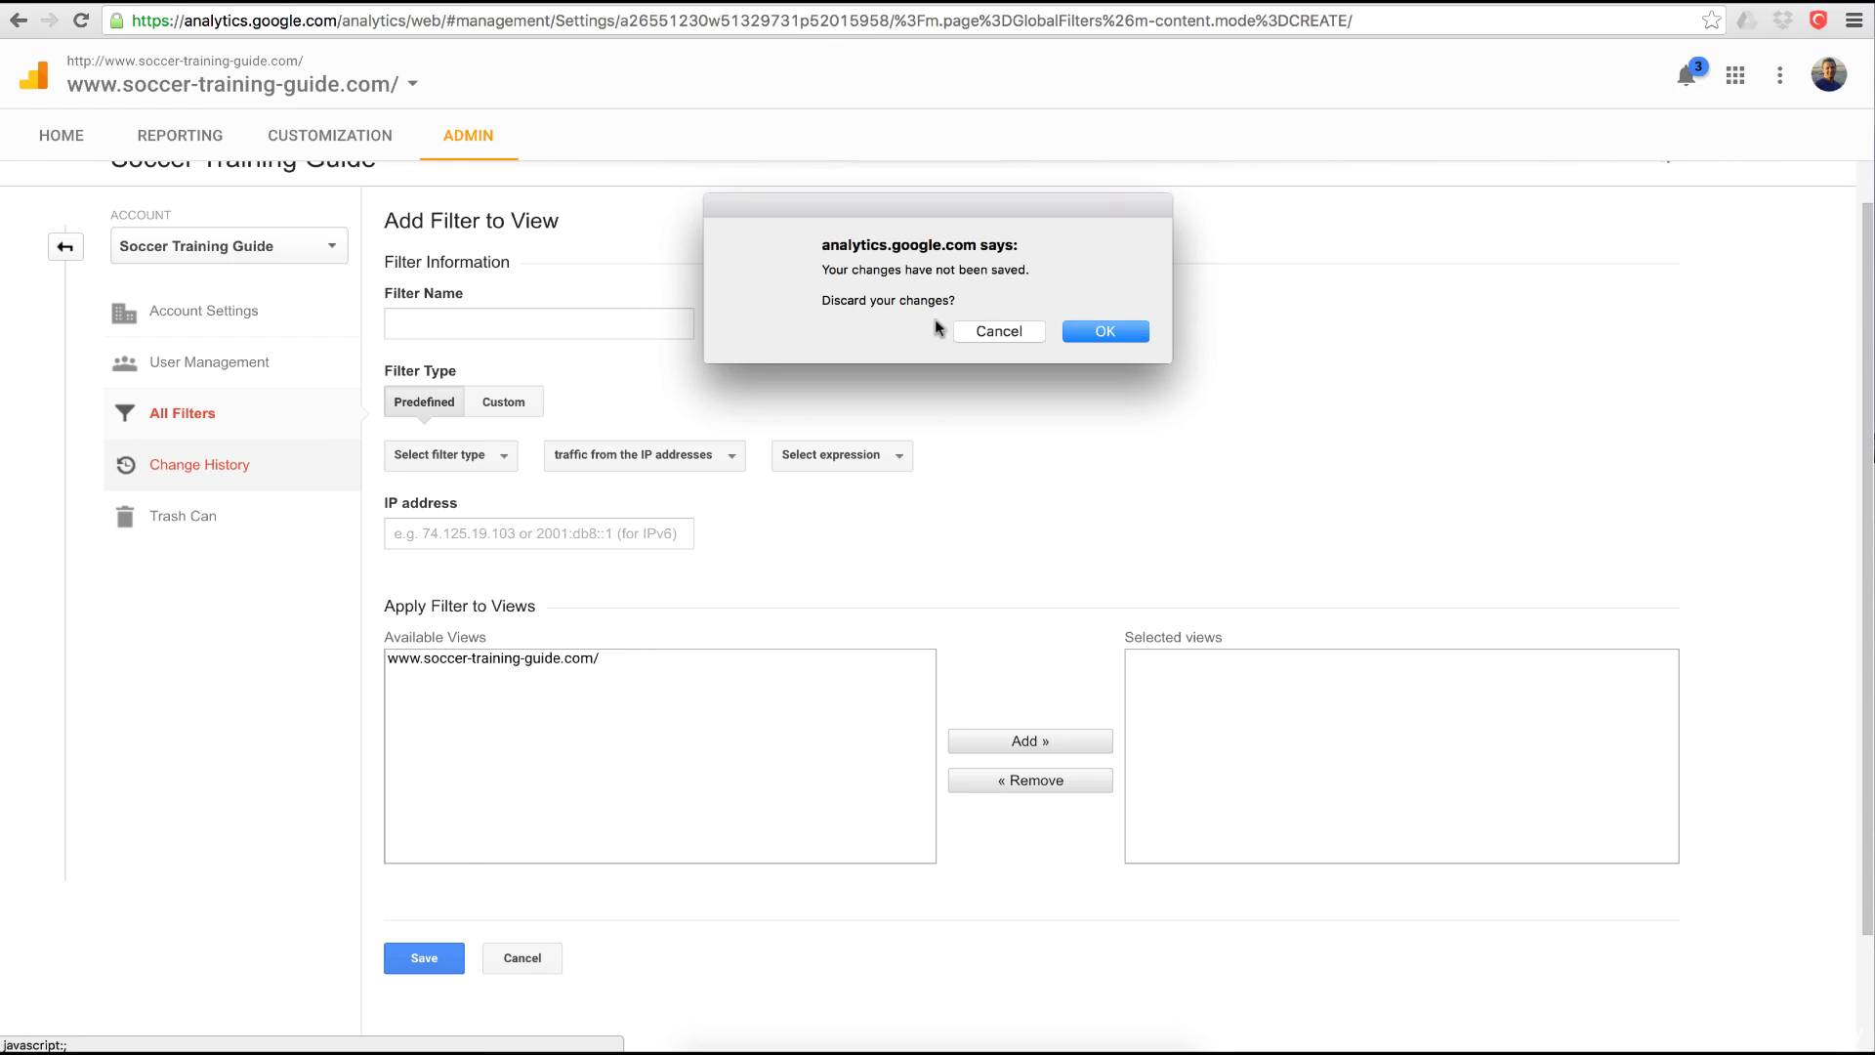
pyautogui.click(1106, 332)
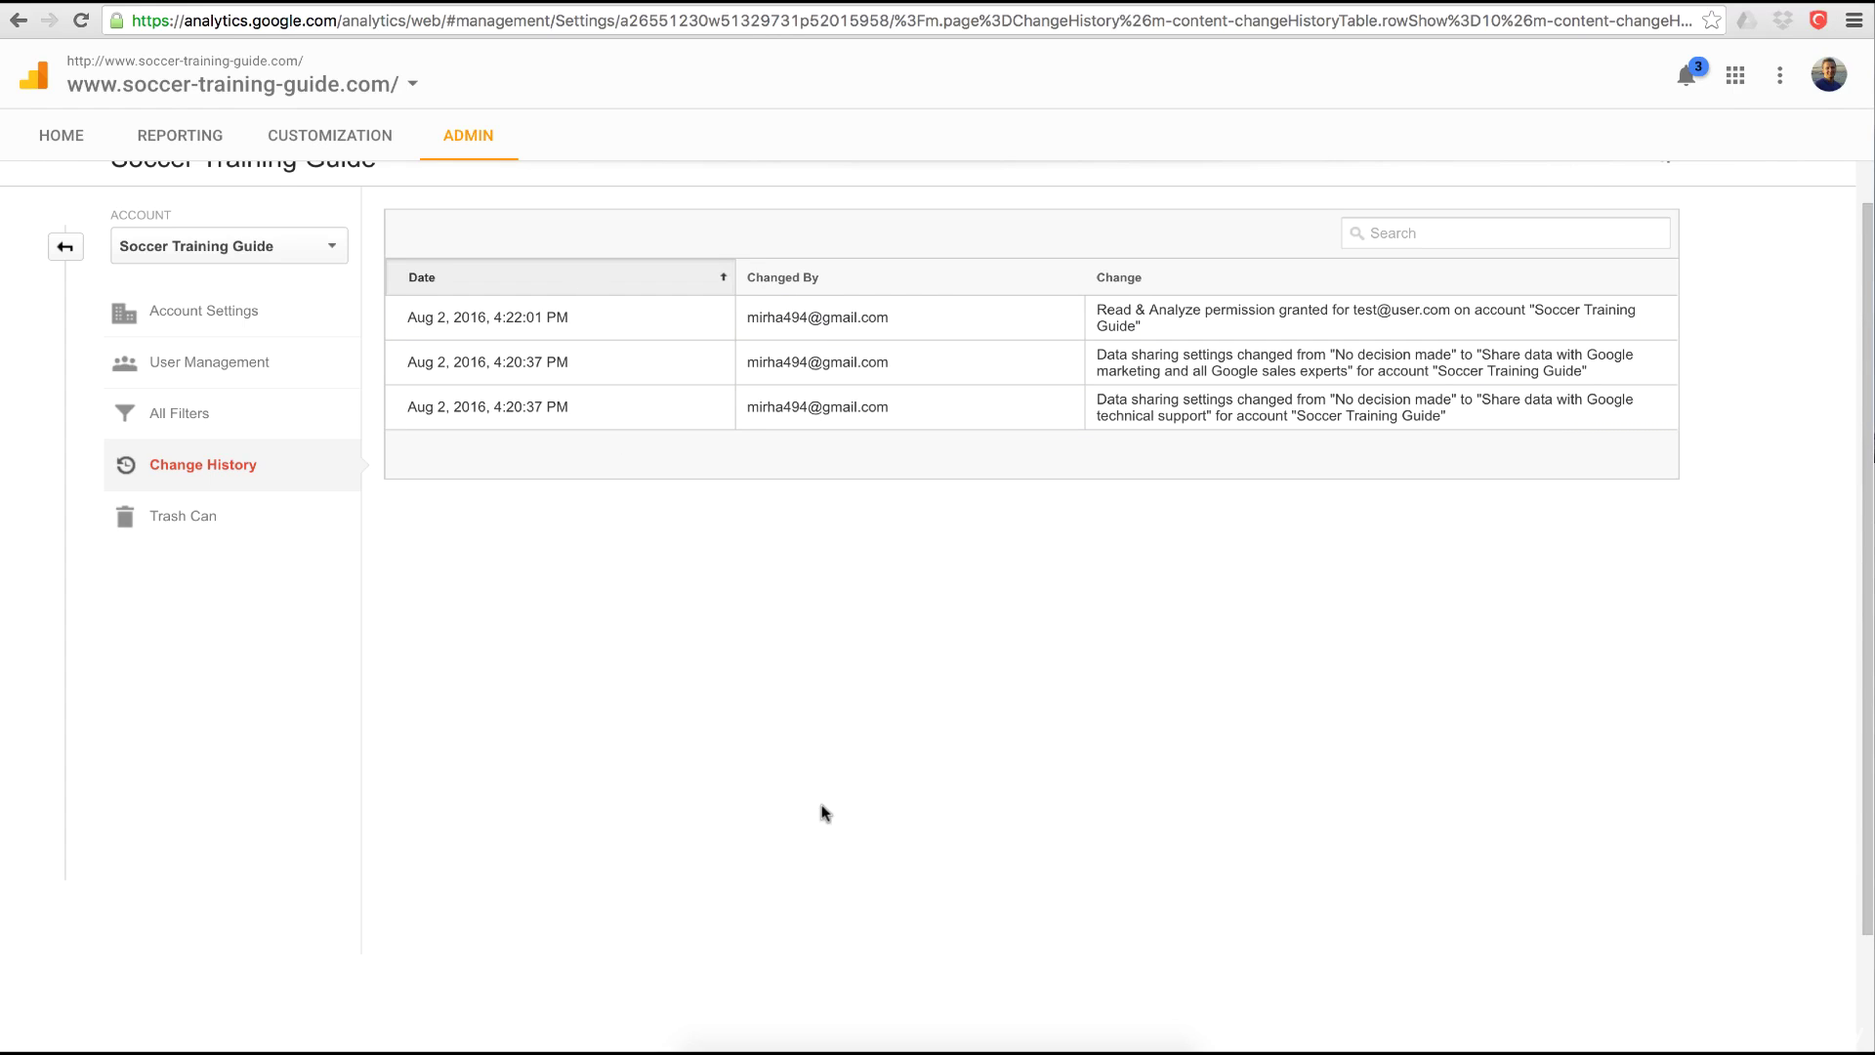
pyautogui.click(180, 525)
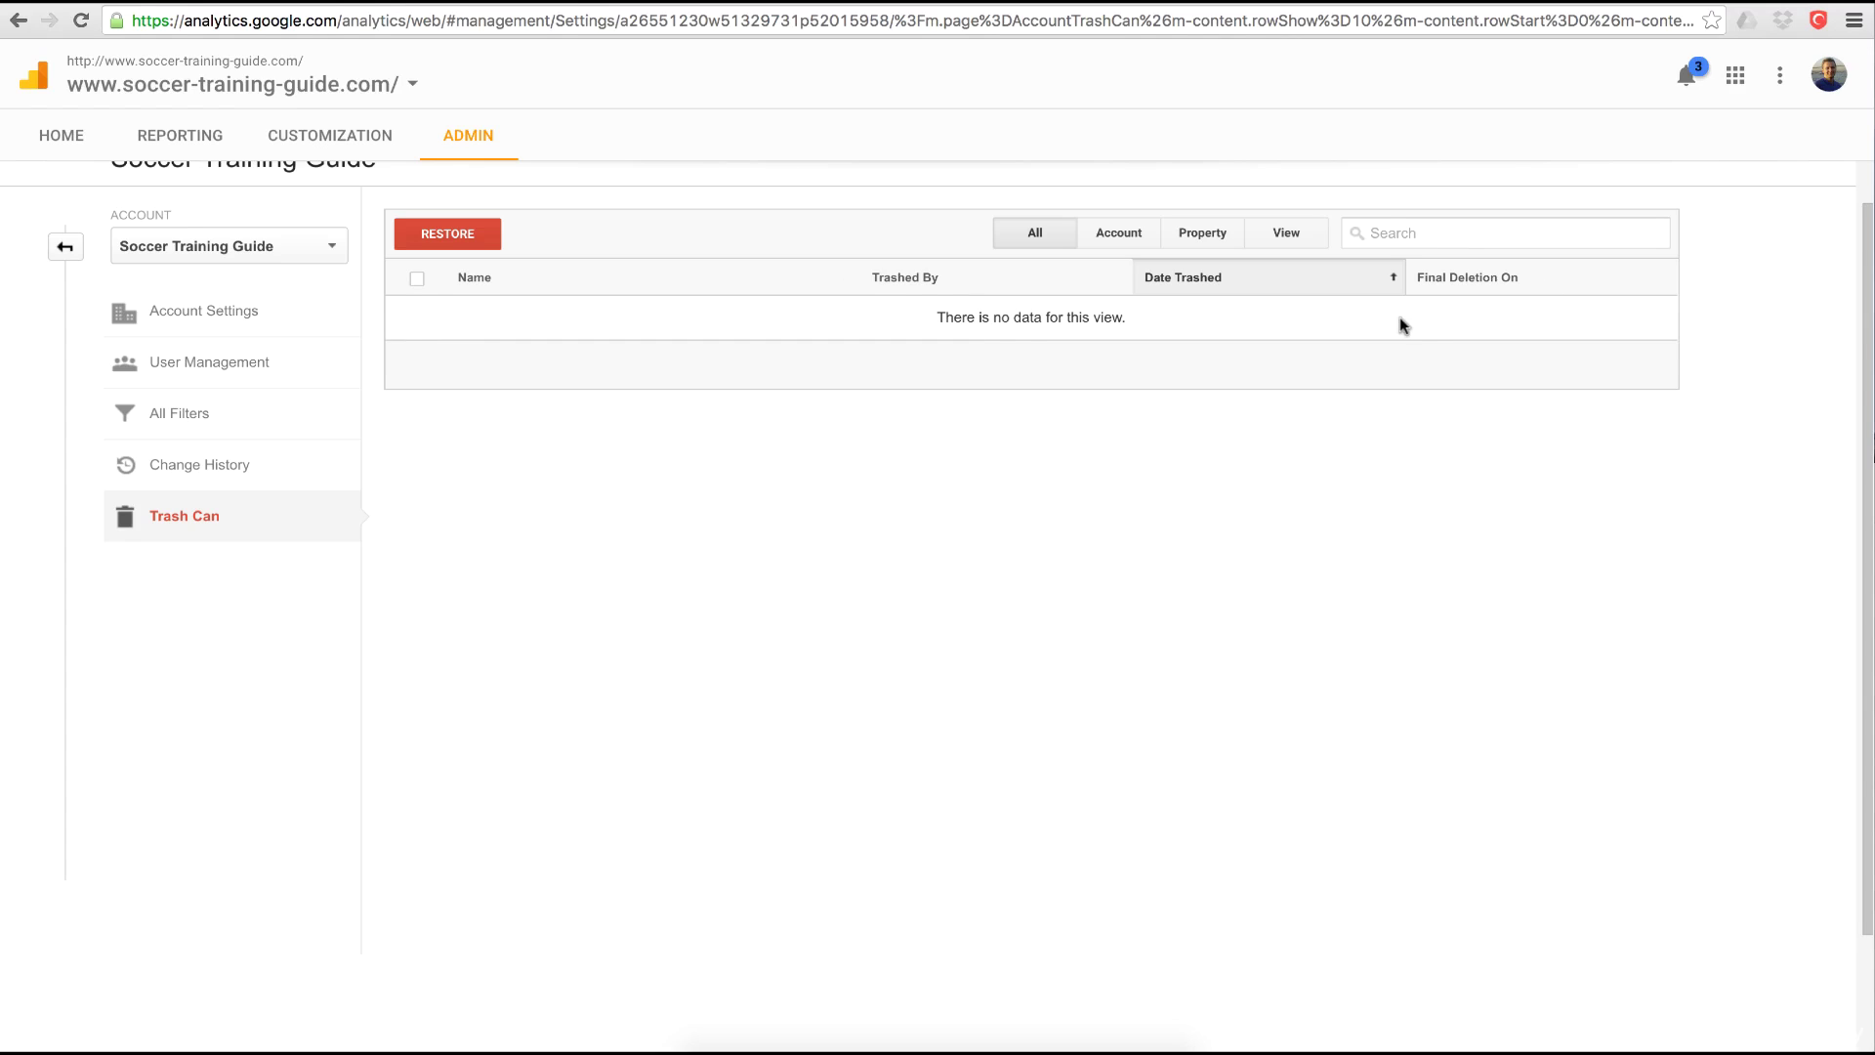
pyautogui.scroll(1, 1866, 500)
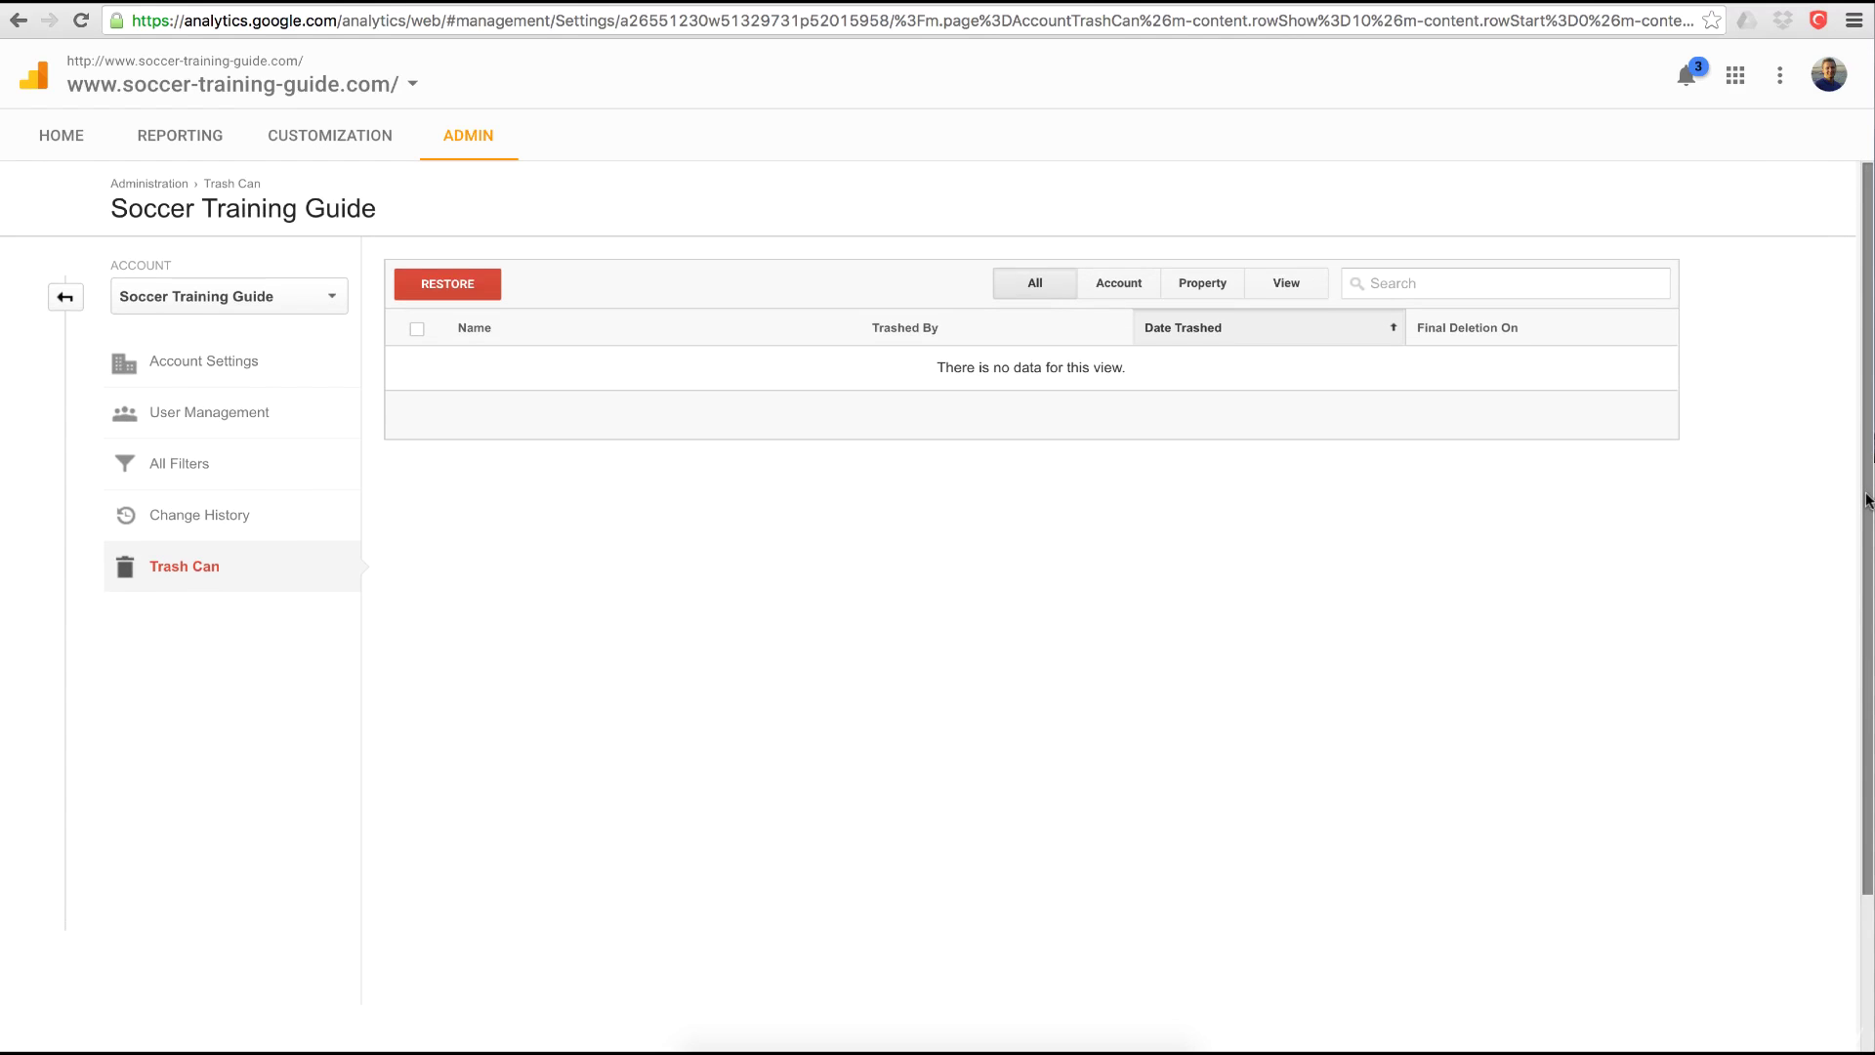